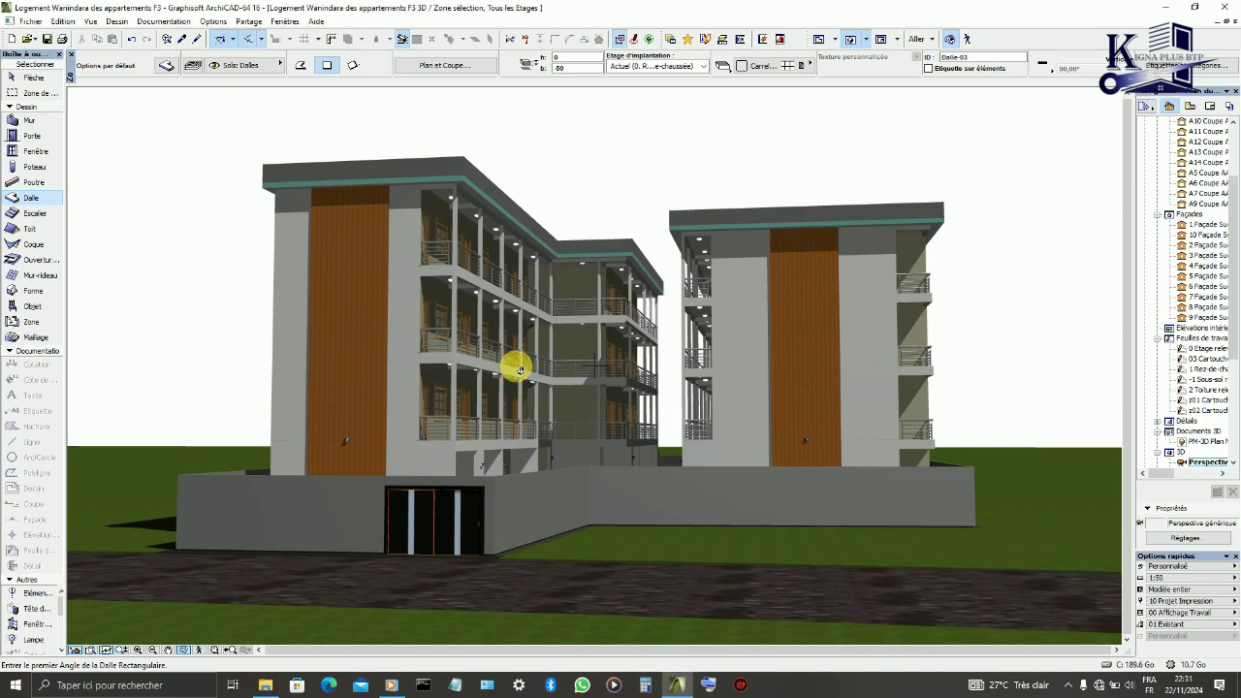
key(ctrl+l)
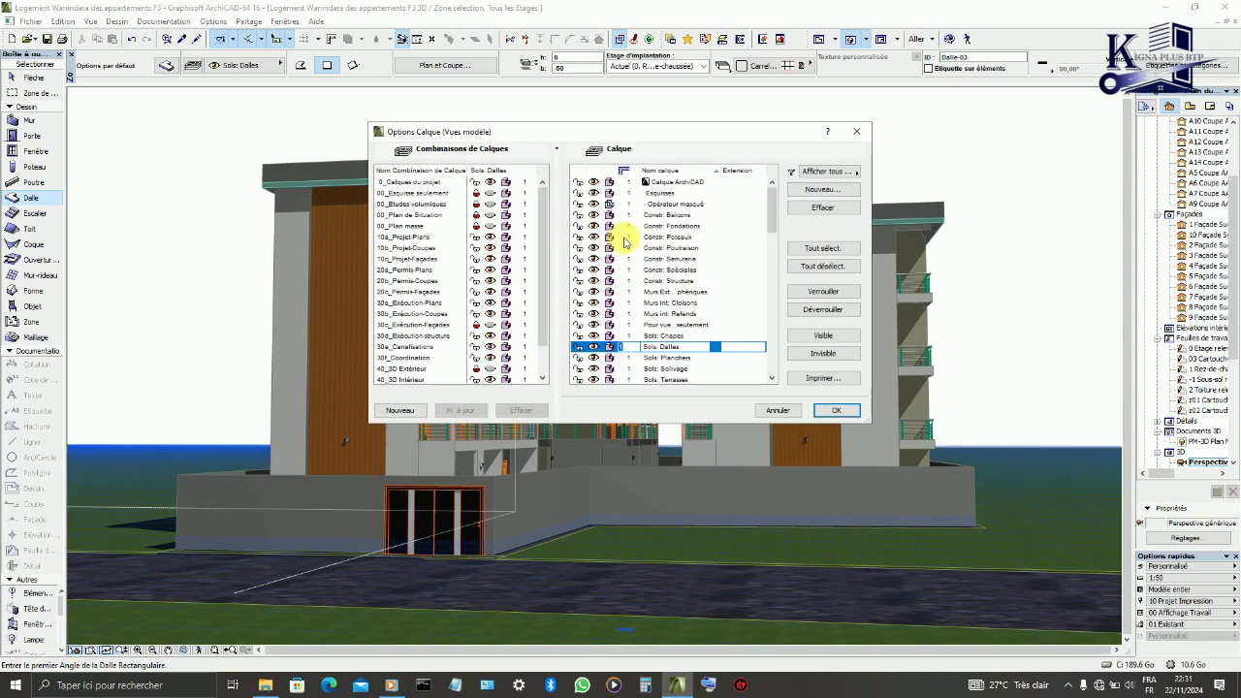
drag(622, 139, 590, 220)
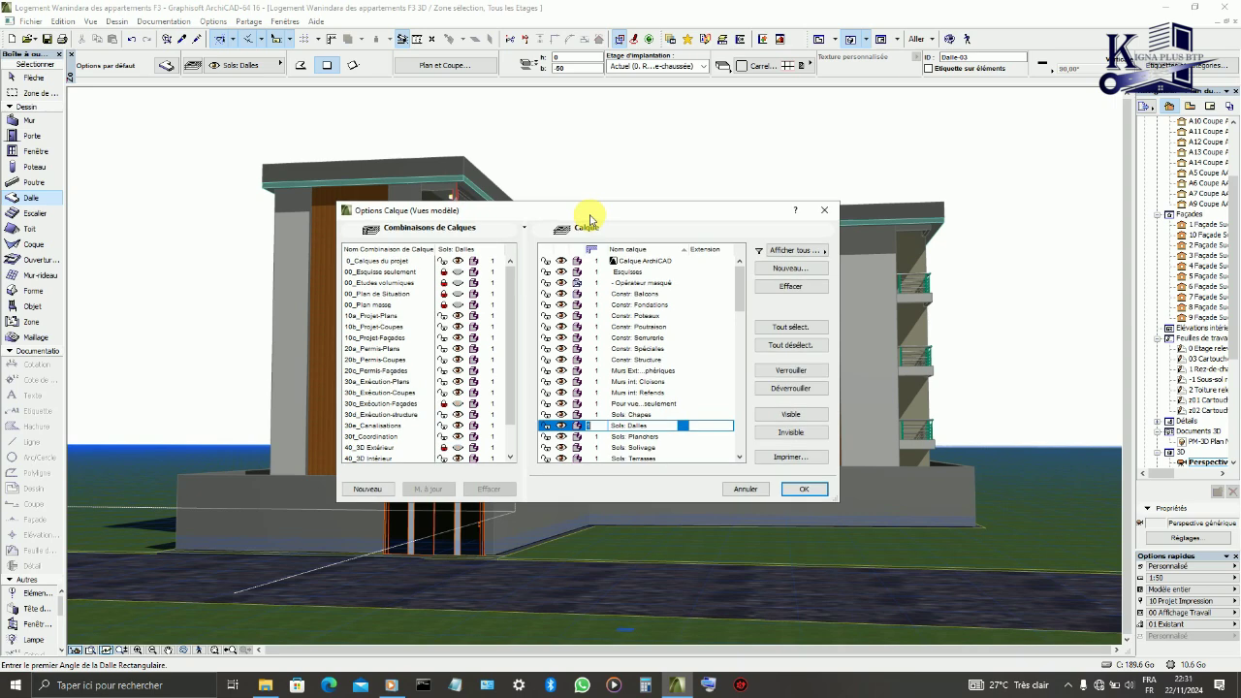
click(773, 276)
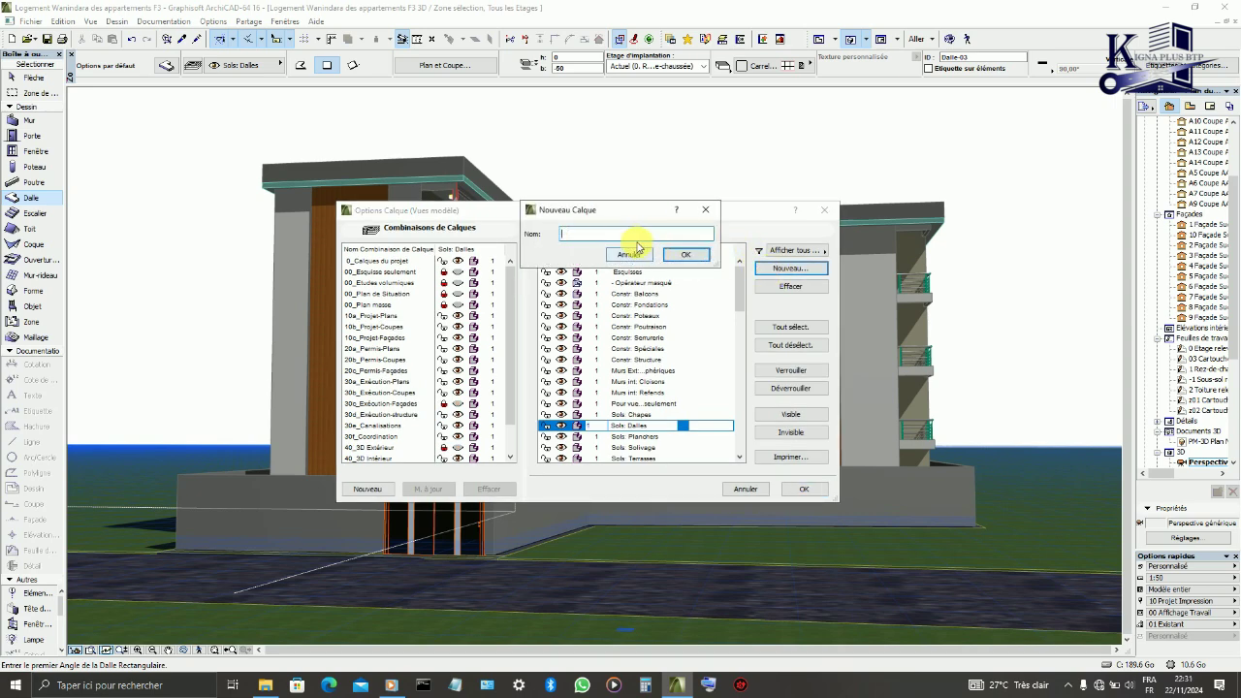
text(1)
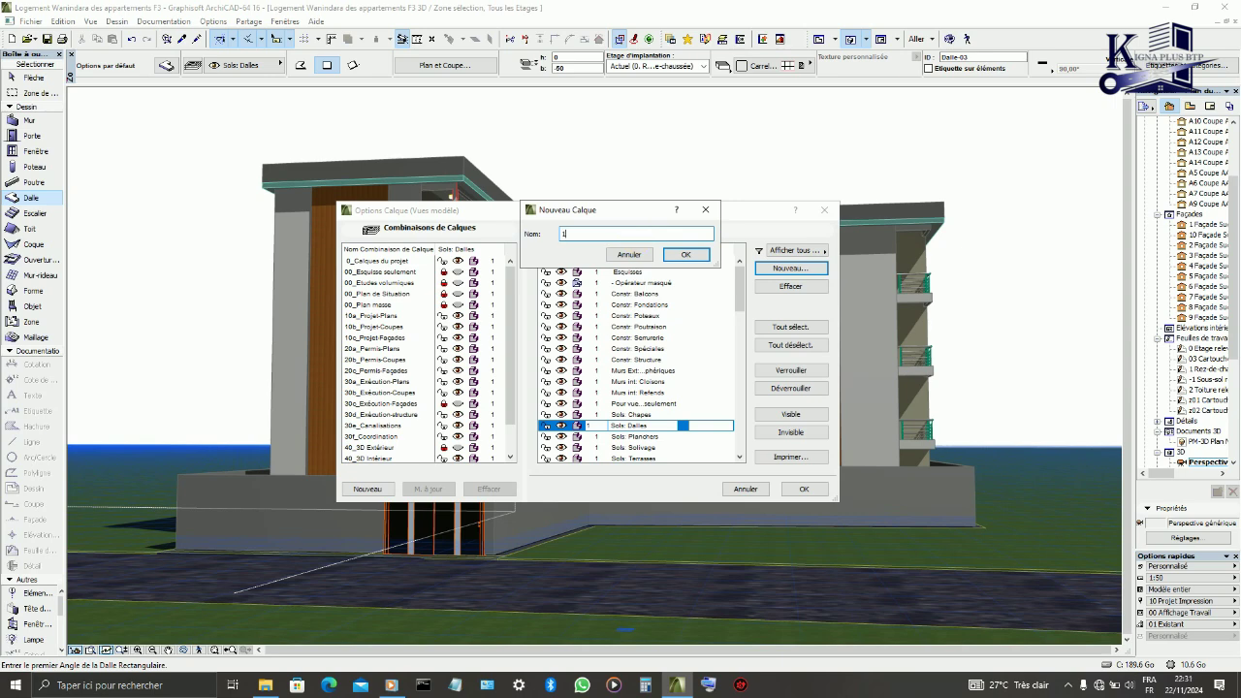
click(706, 212)
click(768, 275)
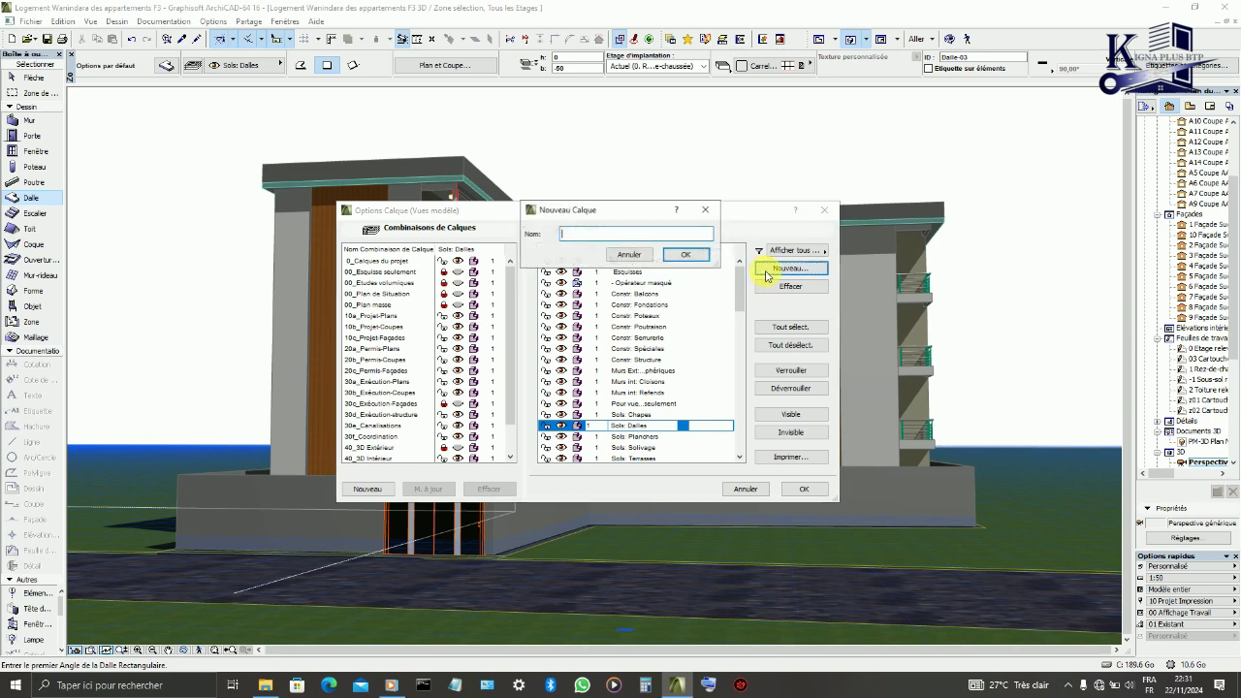
text(2)
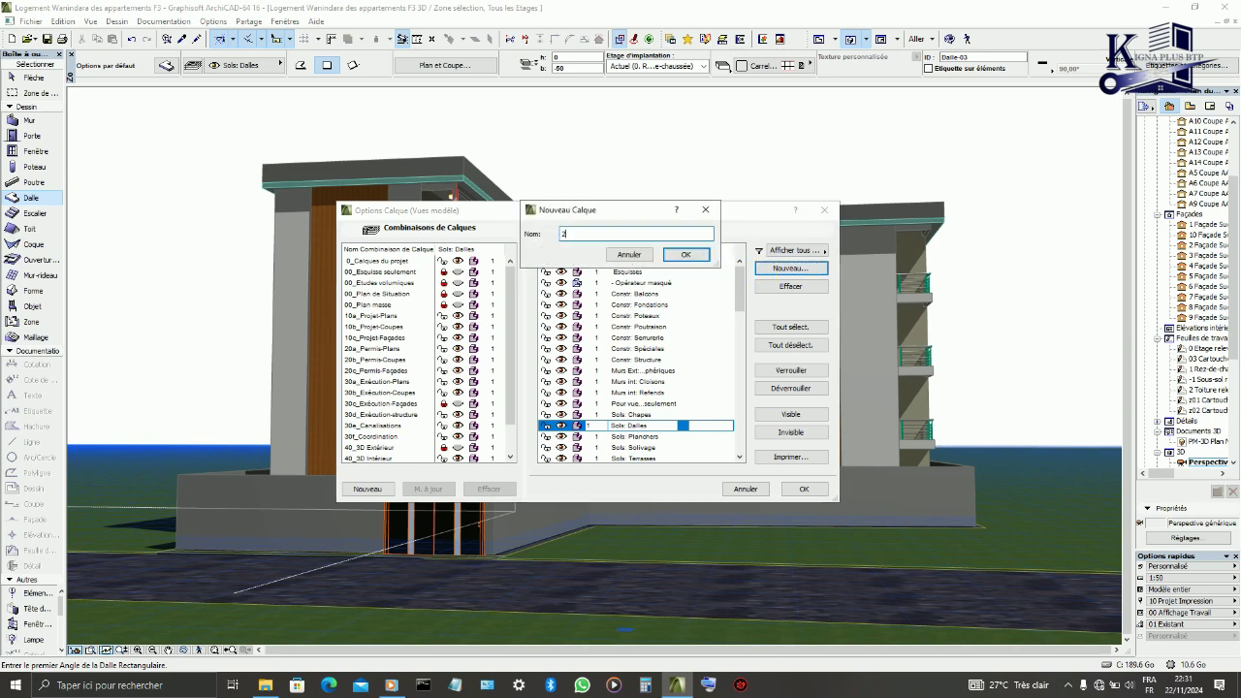
click(707, 213)
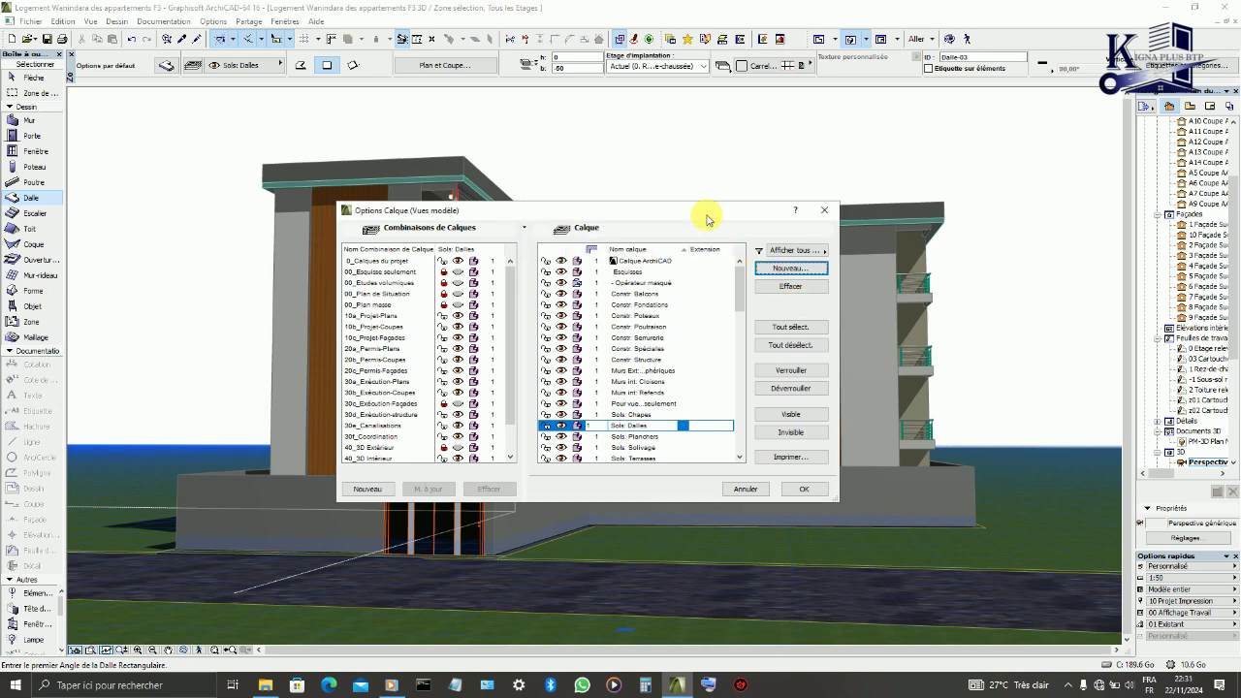
scroll(635, 327, down, 4)
click(621, 370)
click(621, 383)
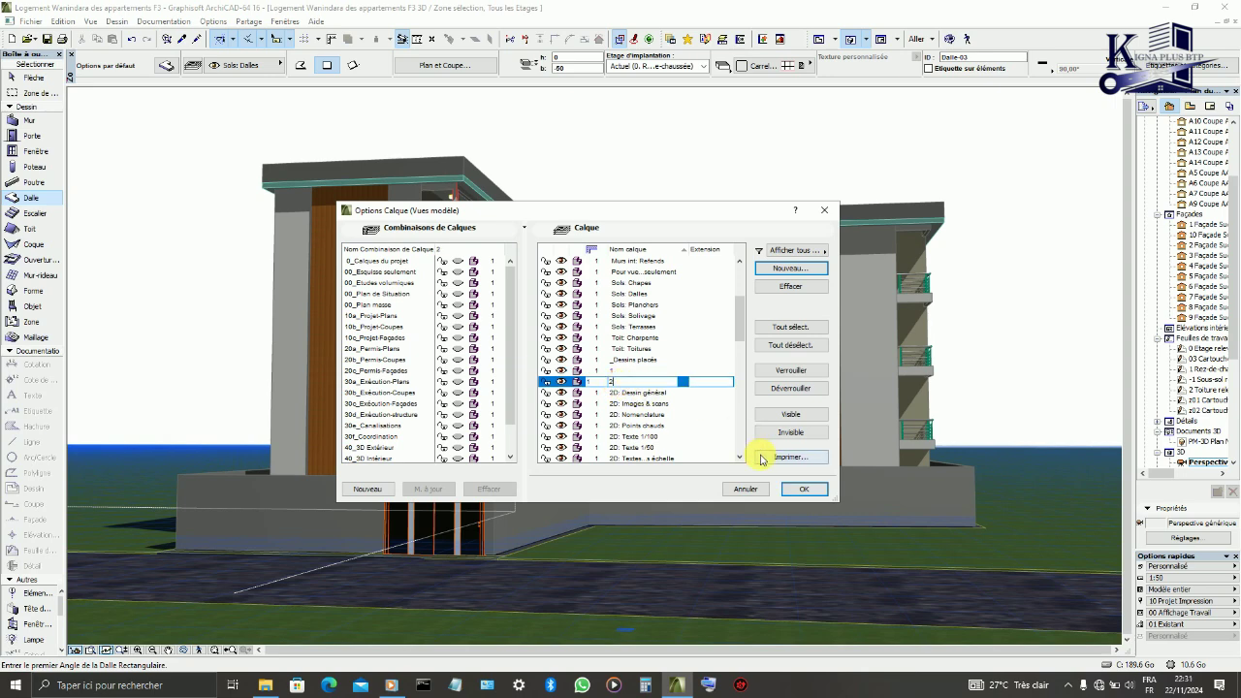
click(746, 490)
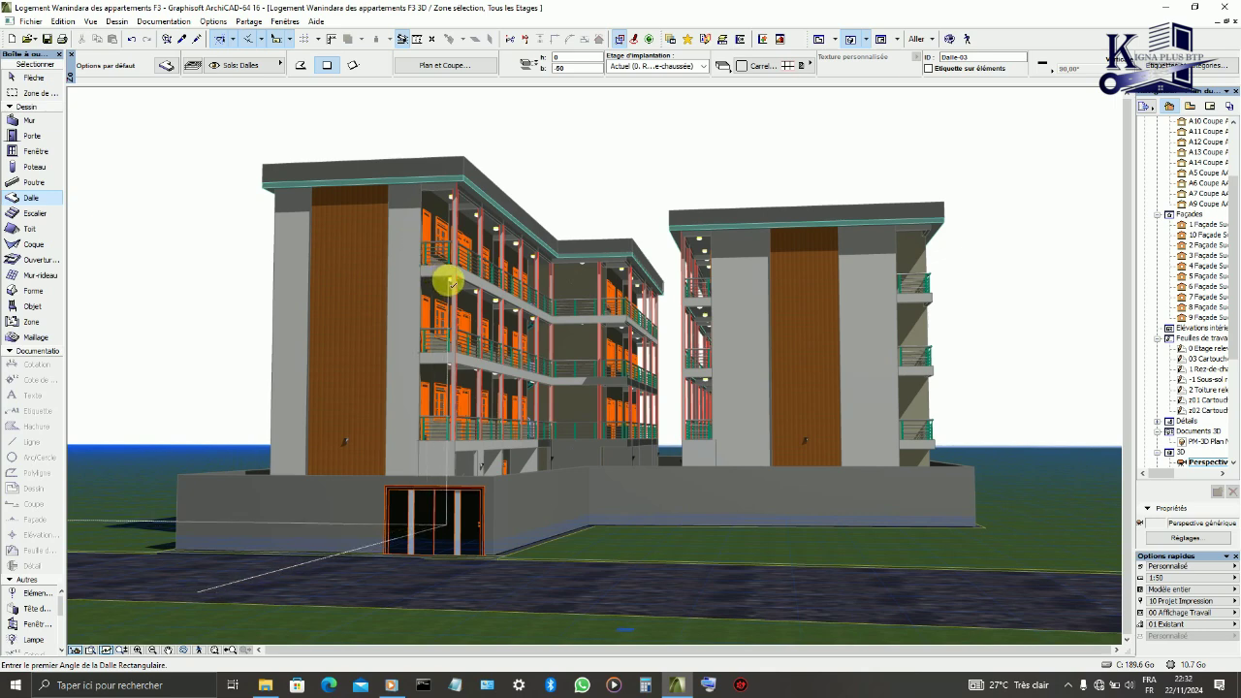
- Reorient the 3D view and draw a rectangular selection zone around the left-hand building block
click(29, 93)
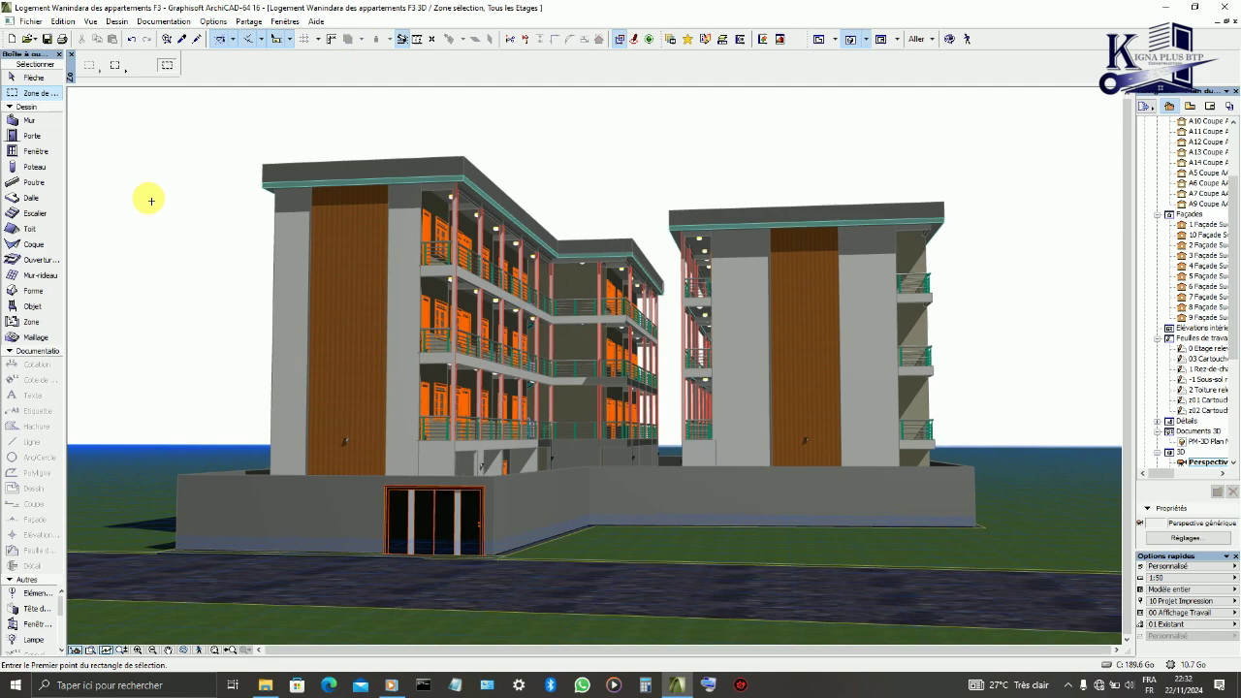
click(189, 650)
drag(227, 571, 410, 504)
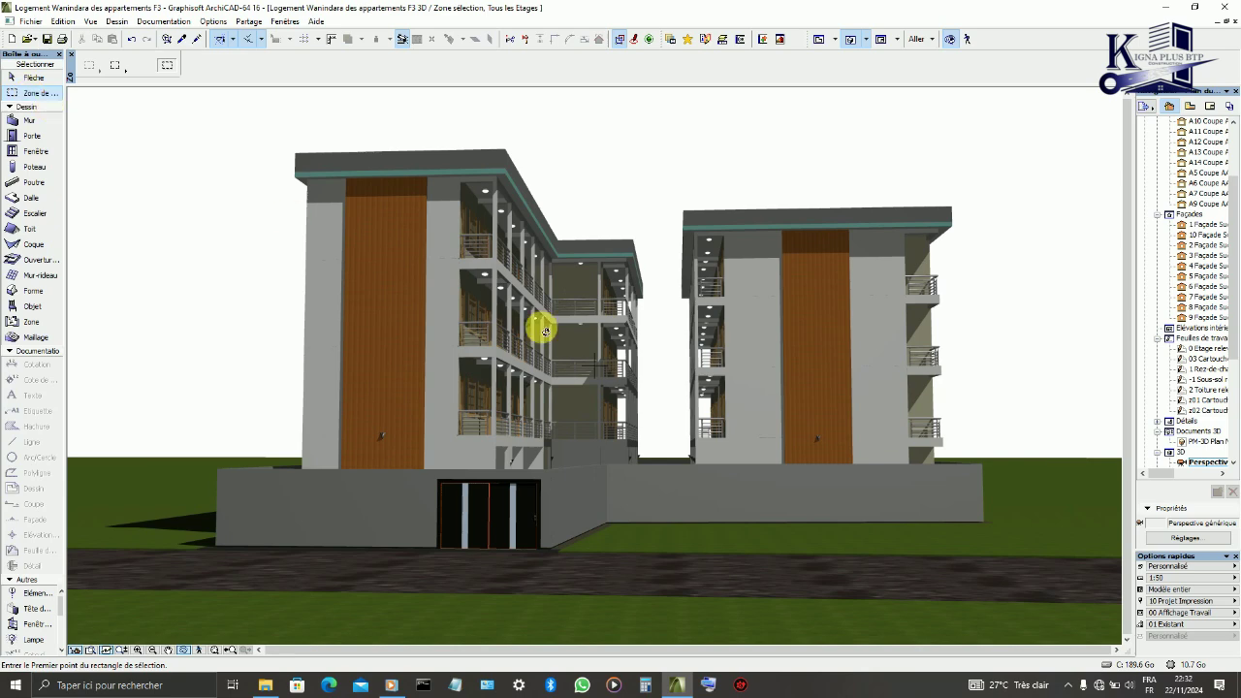
key(Escape)
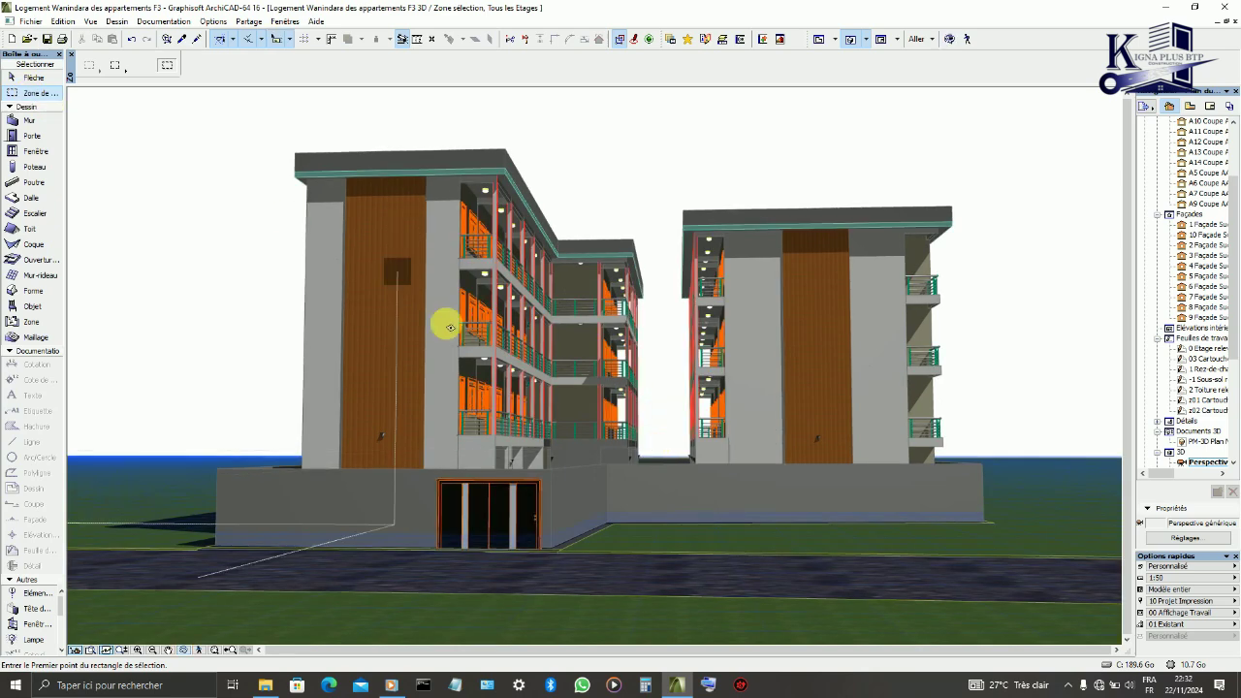
click(655, 450)
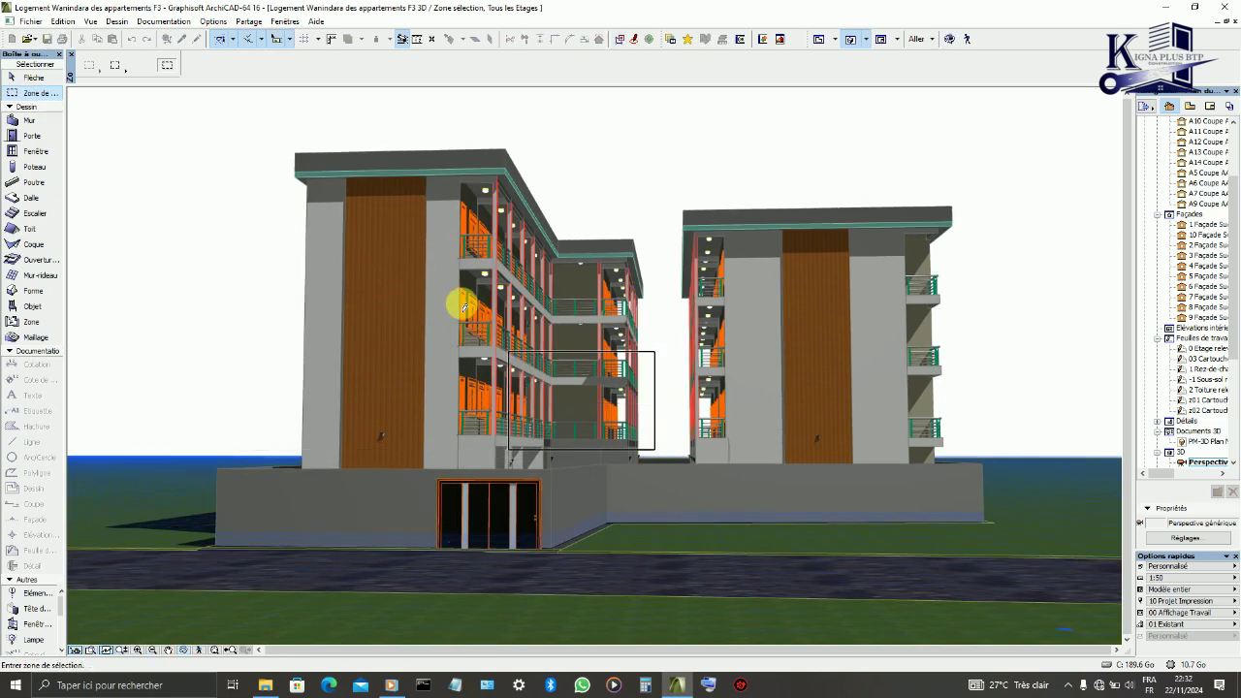
click(267, 123)
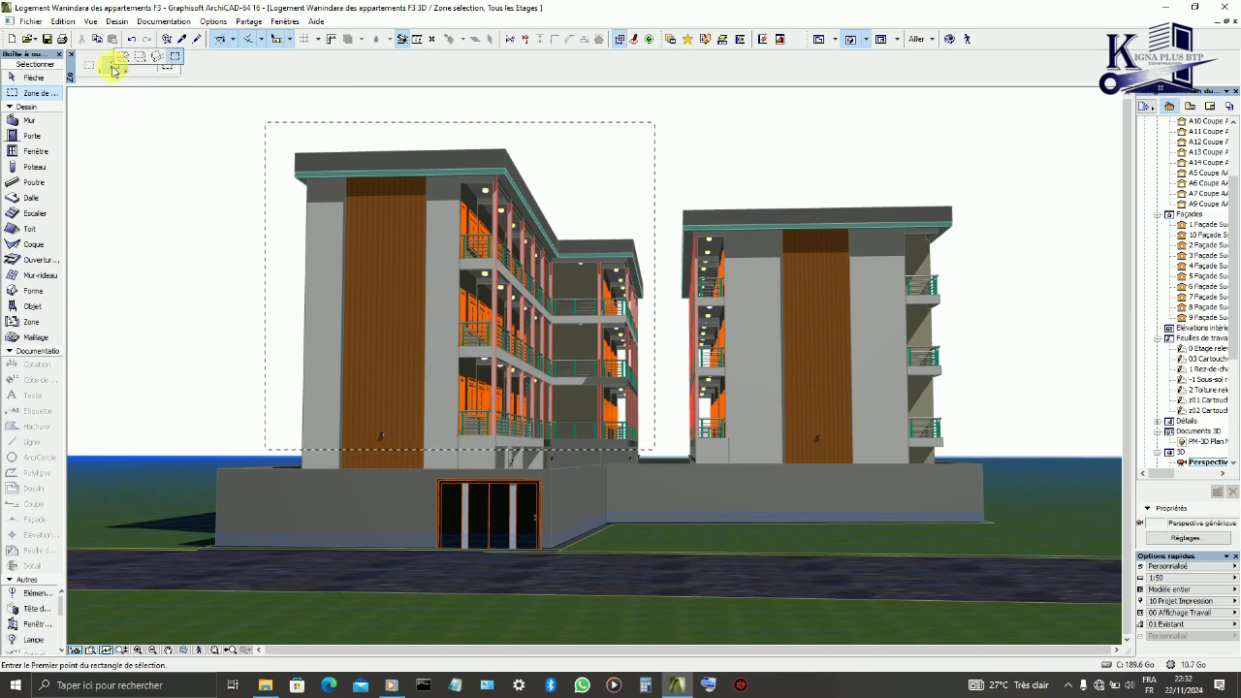
- Select all walls inside the selection zone, assign them to layer 2, and deselect them
click(47, 119)
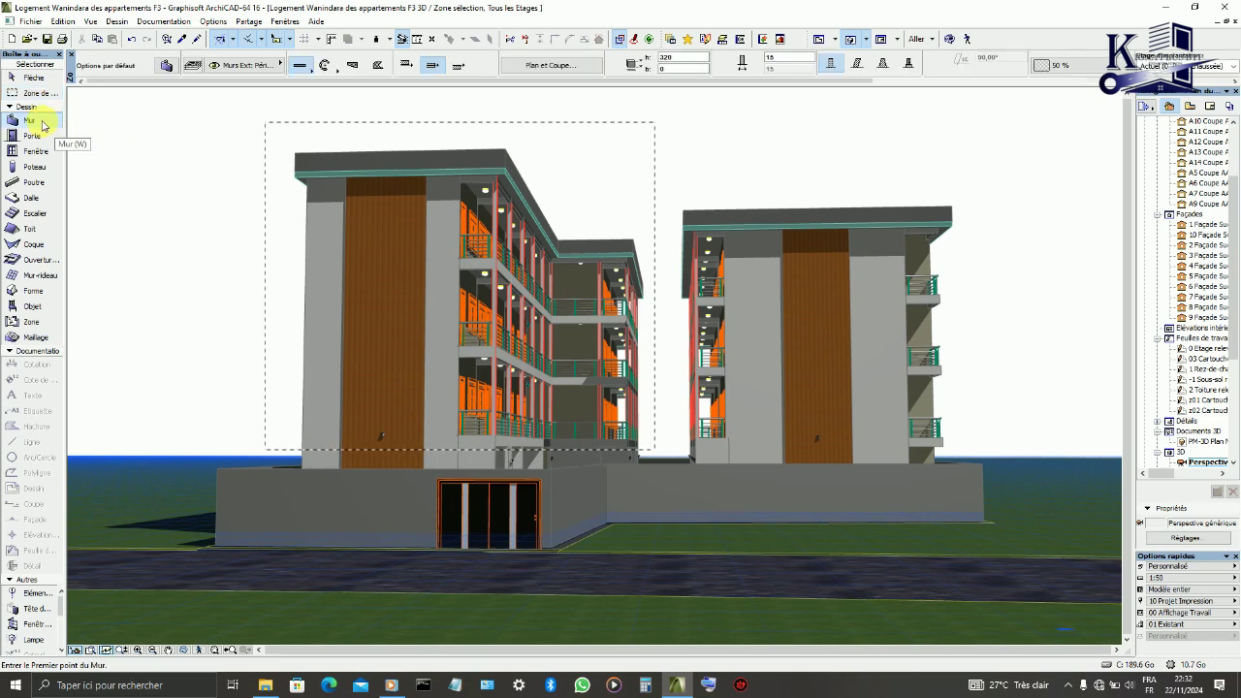
key(ctrl+a)
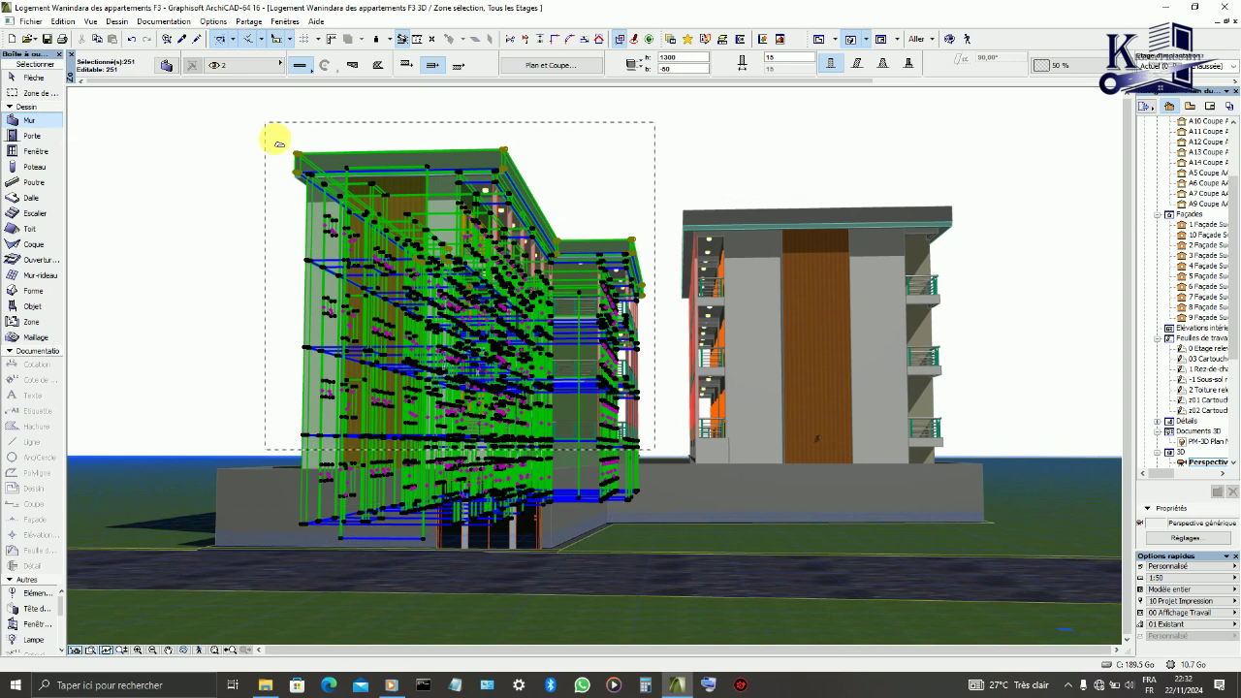
click(239, 72)
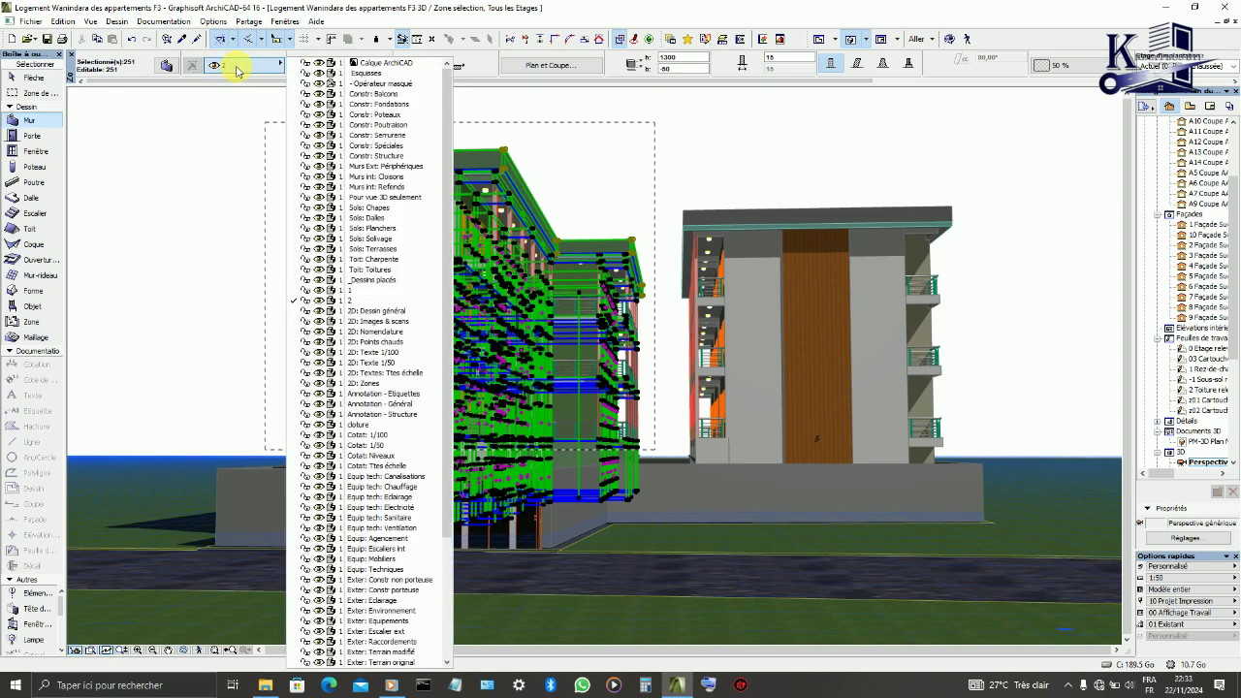
click(378, 302)
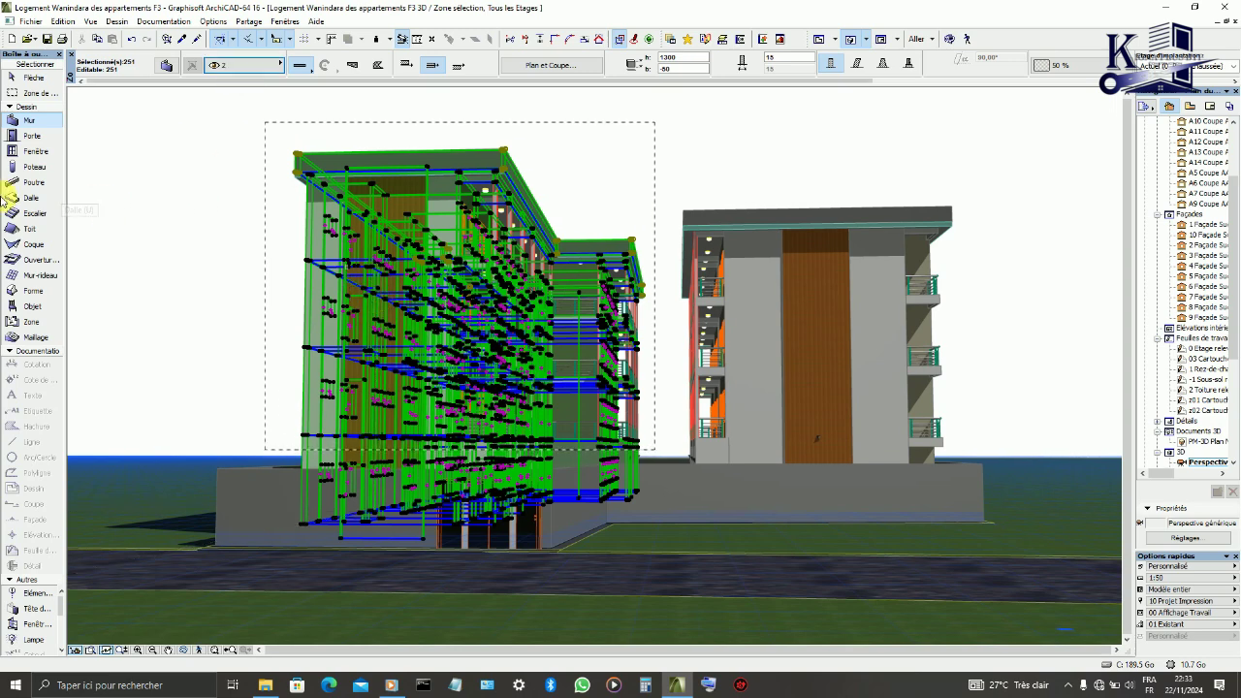
key(Escape)
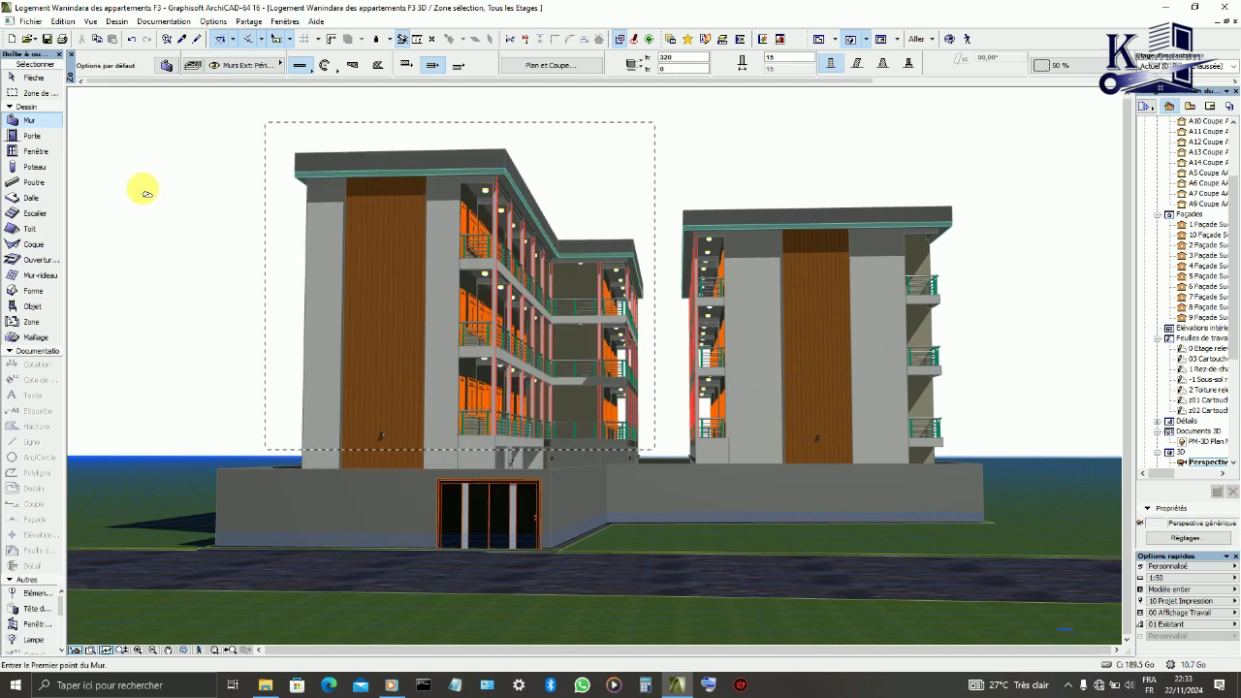
- Select all slabs inside the selection zone, move them to layer 2, and clear the selection
click(35, 199)
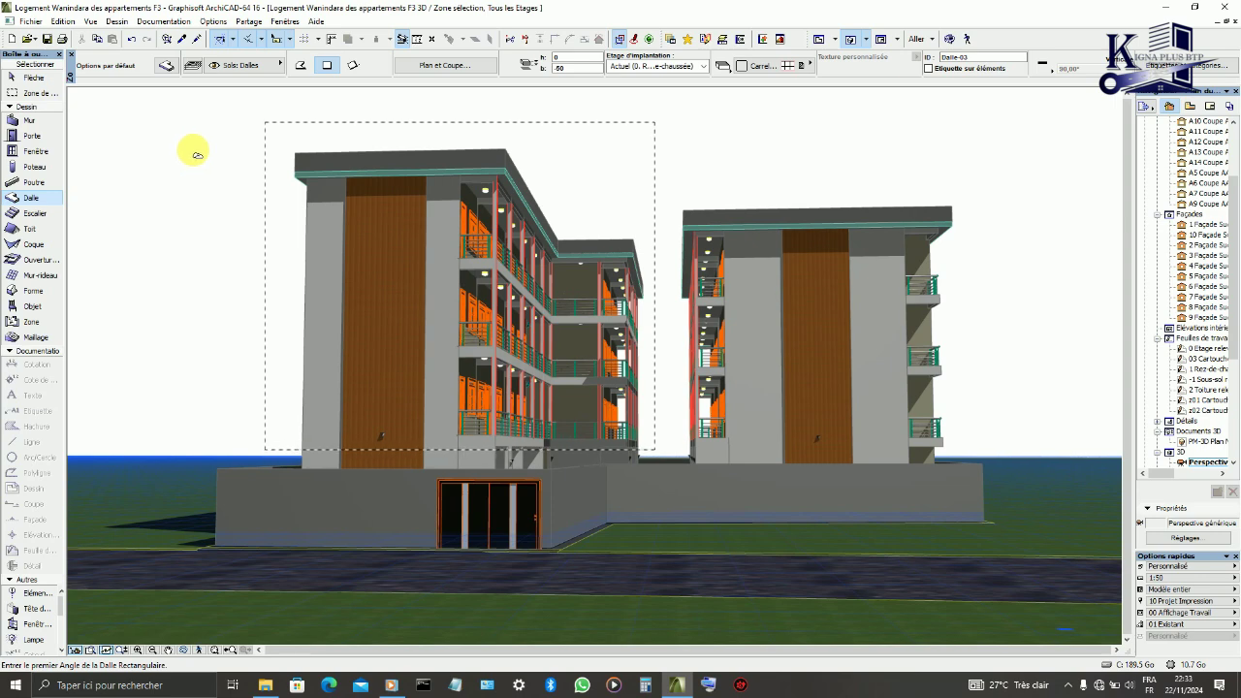
key(ctrl+a)
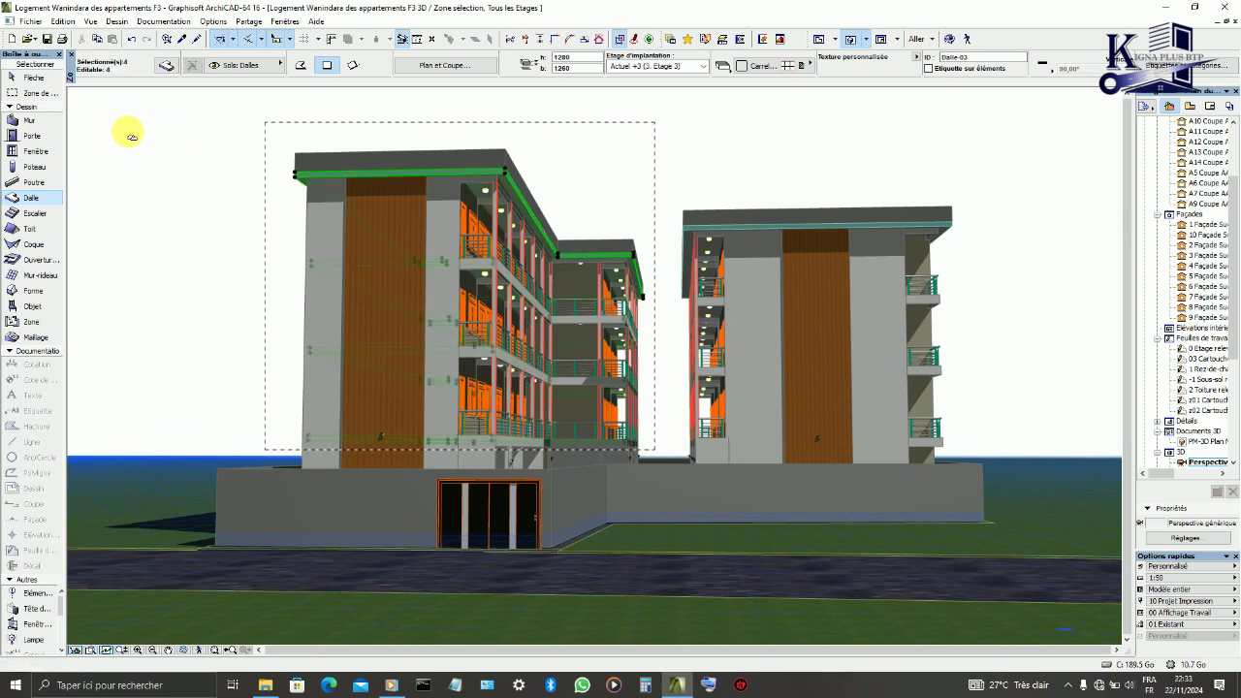
click(243, 68)
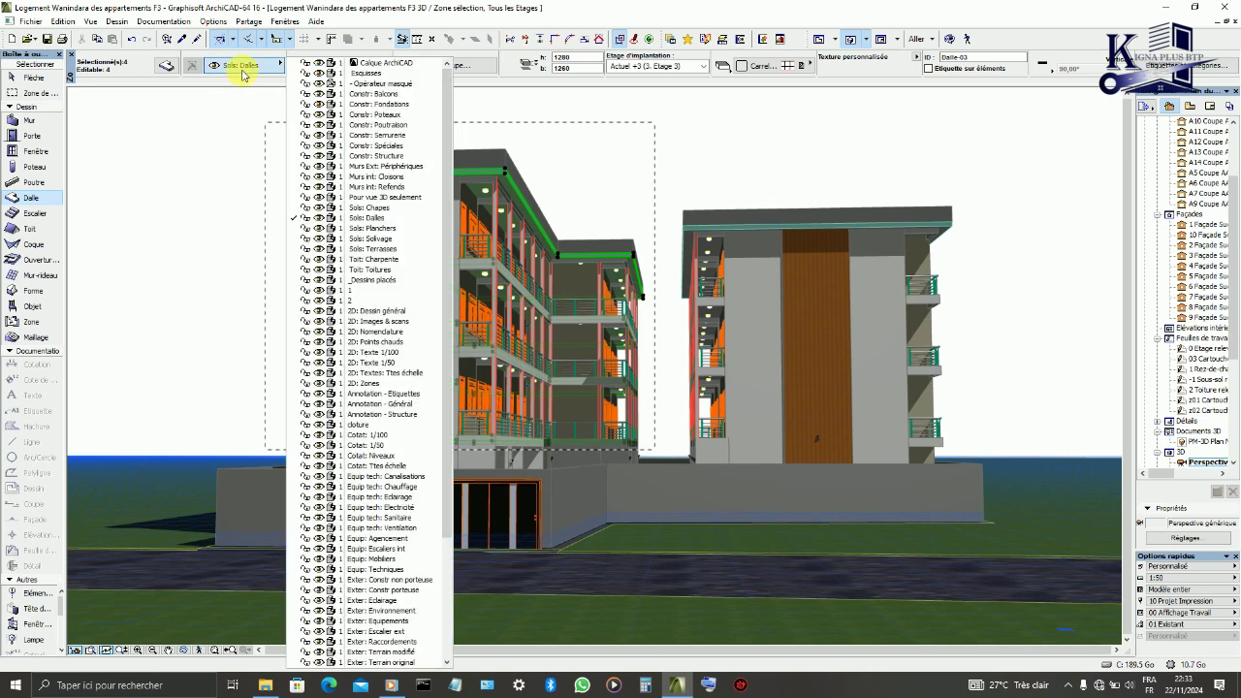
click(388, 299)
click(205, 241)
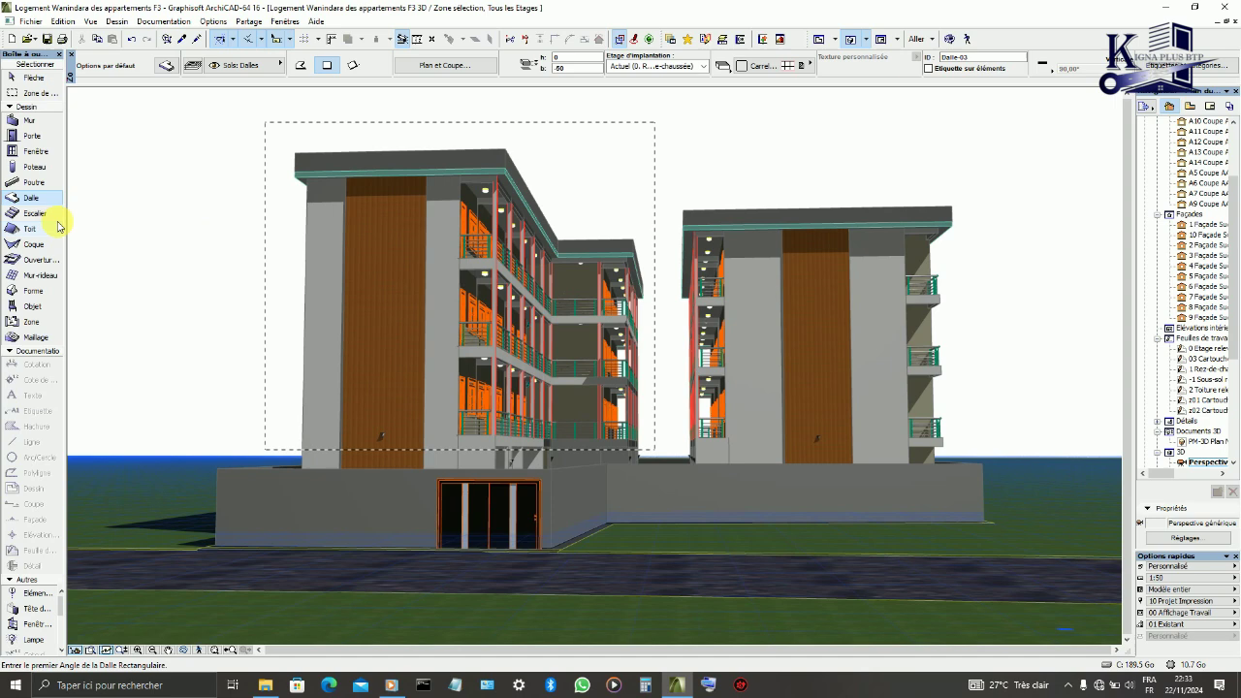
- Select all columns inside the selection zone, put them on layer 2, and deselect them
click(34, 169)
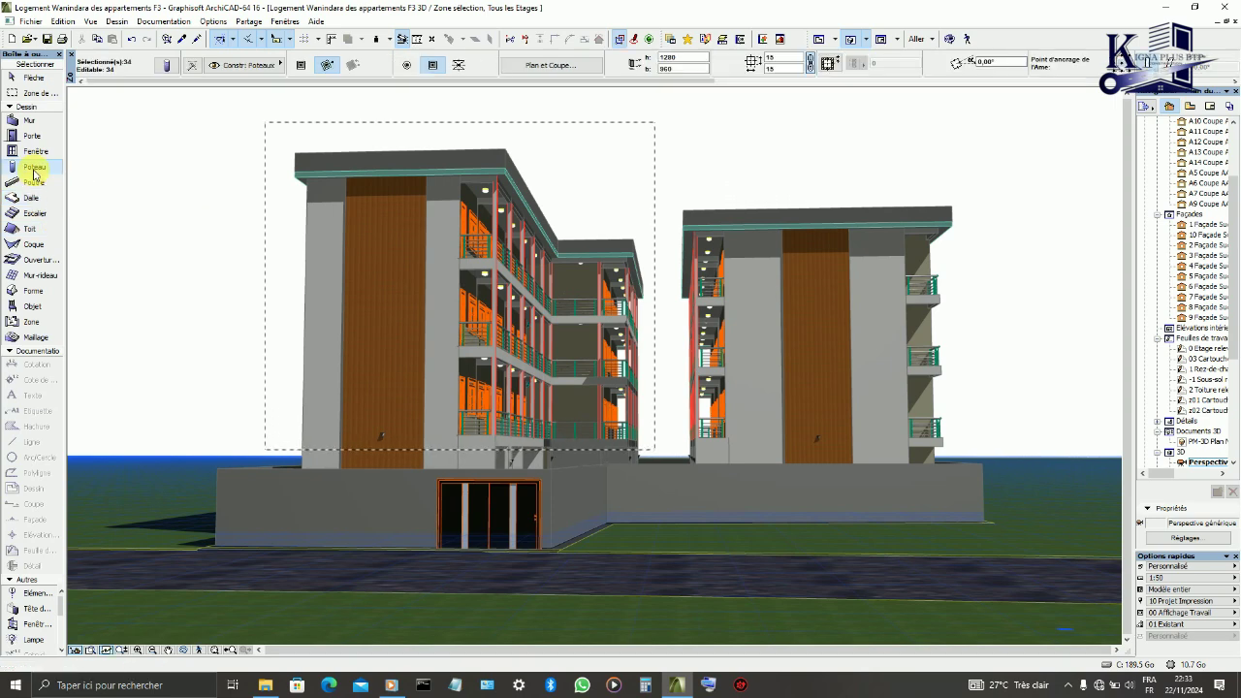
key(ctrl+a)
click(230, 66)
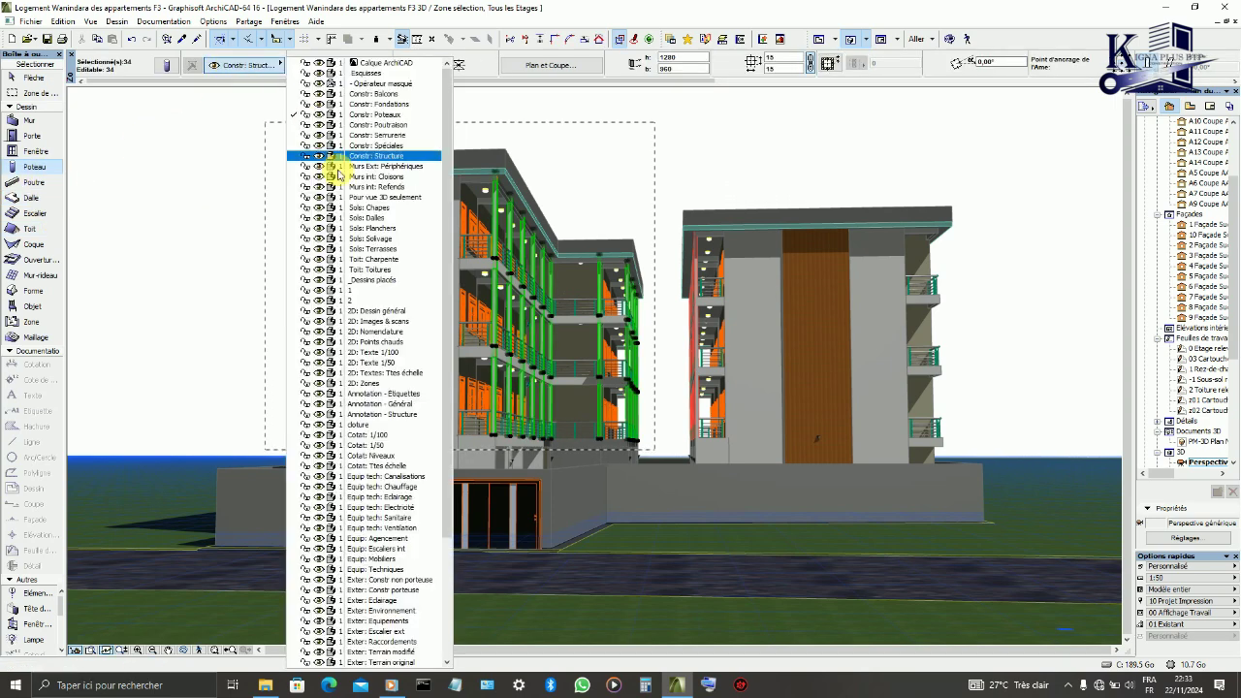
click(380, 302)
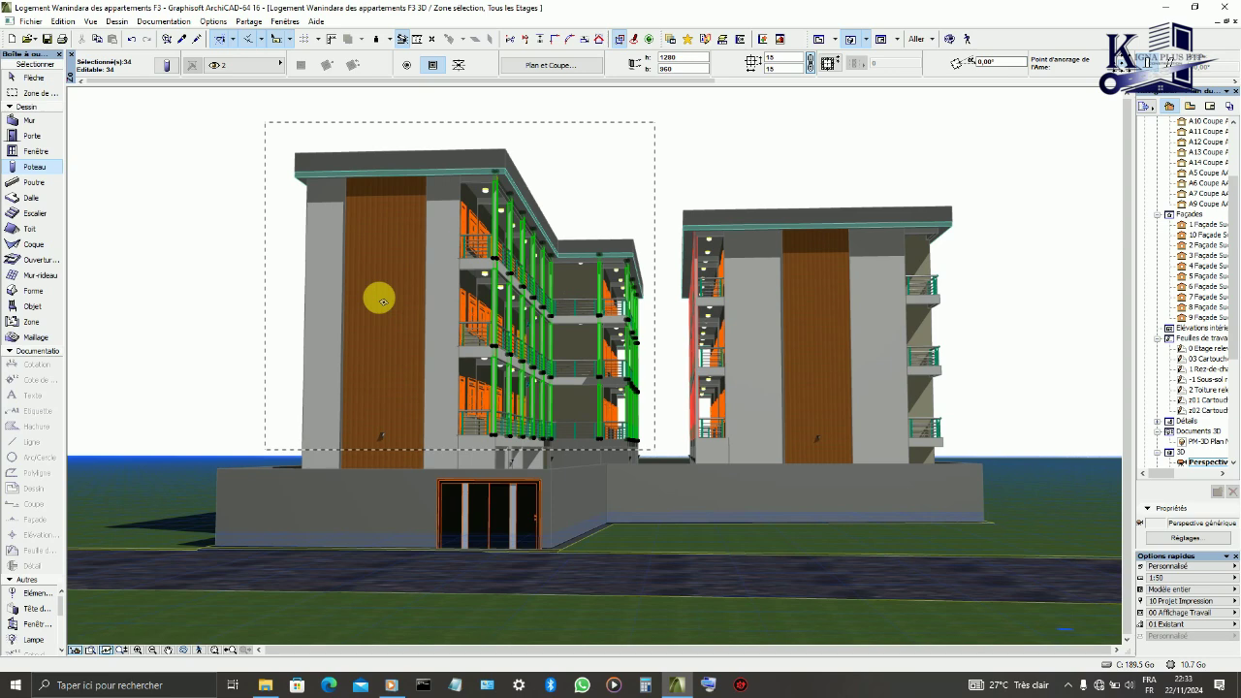
key(Escape)
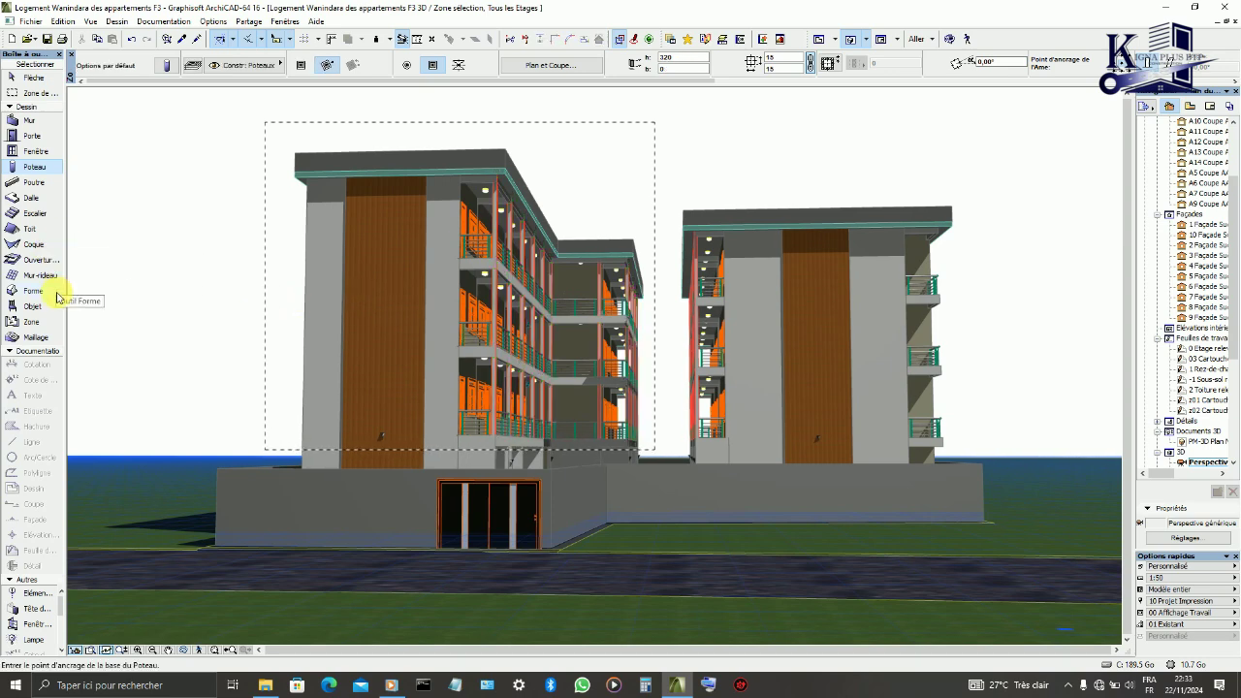
- Select all objects inside the selection zone, including the balcony railings, and assign them to layer 2
click(49, 306)
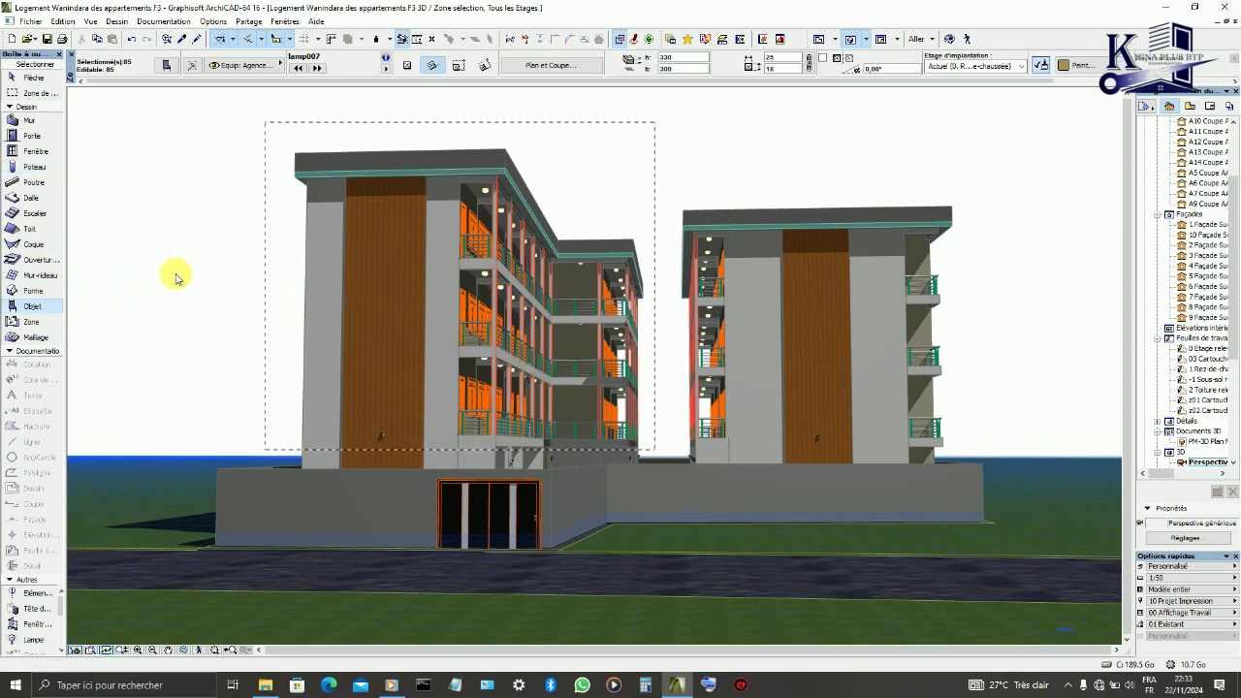
click(228, 66)
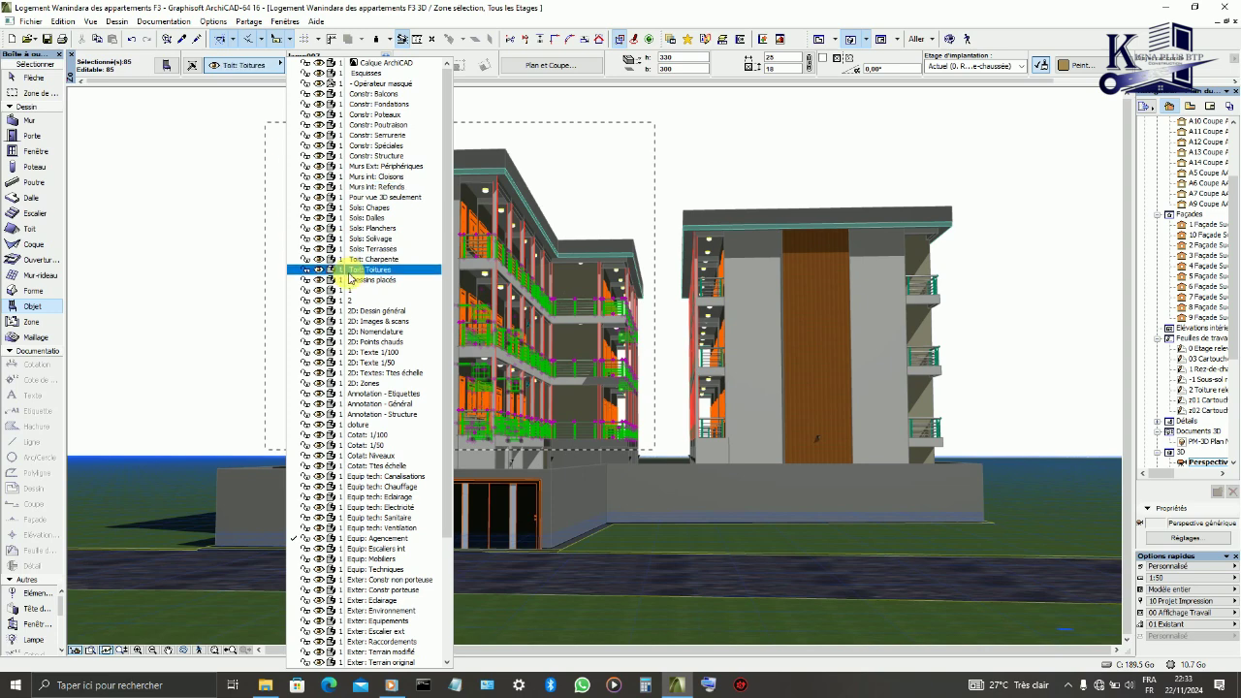
click(366, 301)
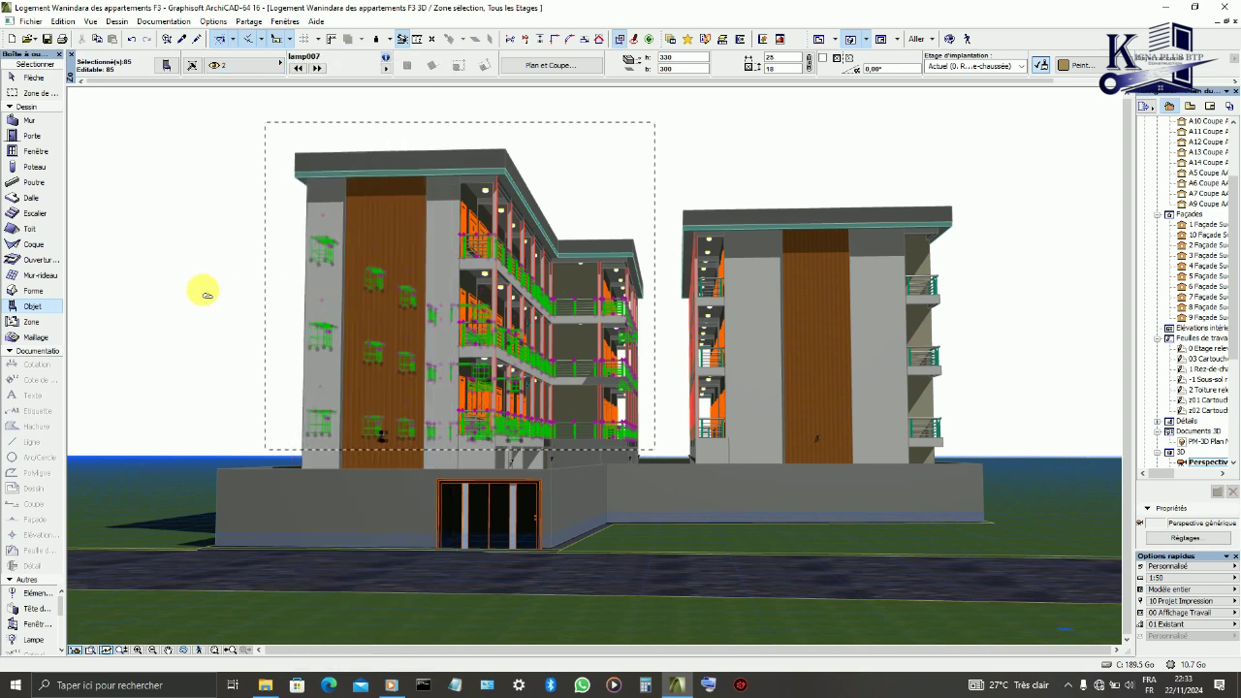
key(Escape)
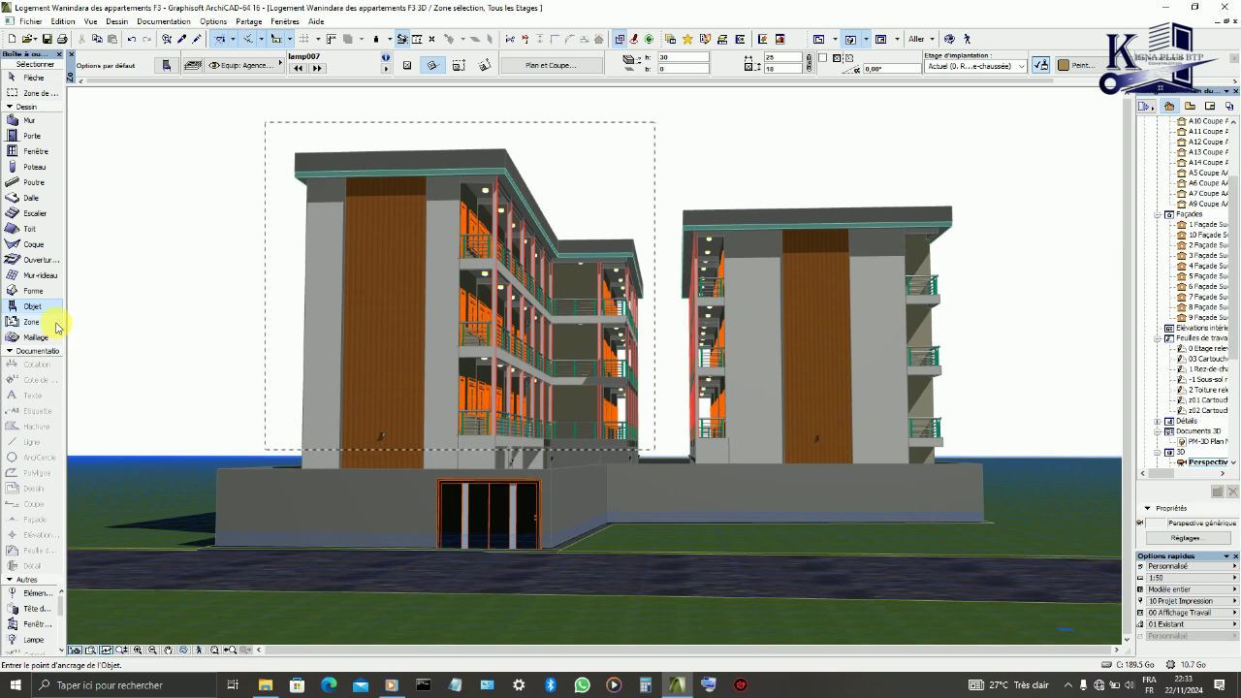
- Select all stairs inside the selection zone, transfer them to layer 2, and clear the selection
click(35, 214)
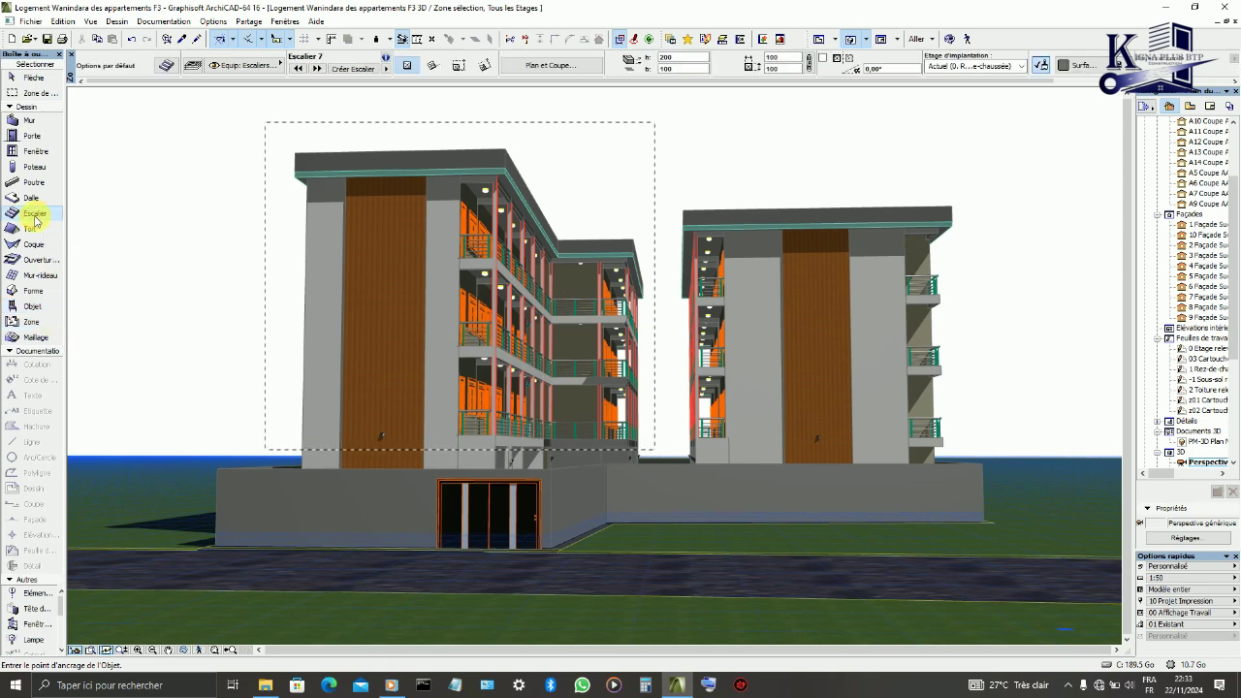
key(ctrl+a)
click(254, 67)
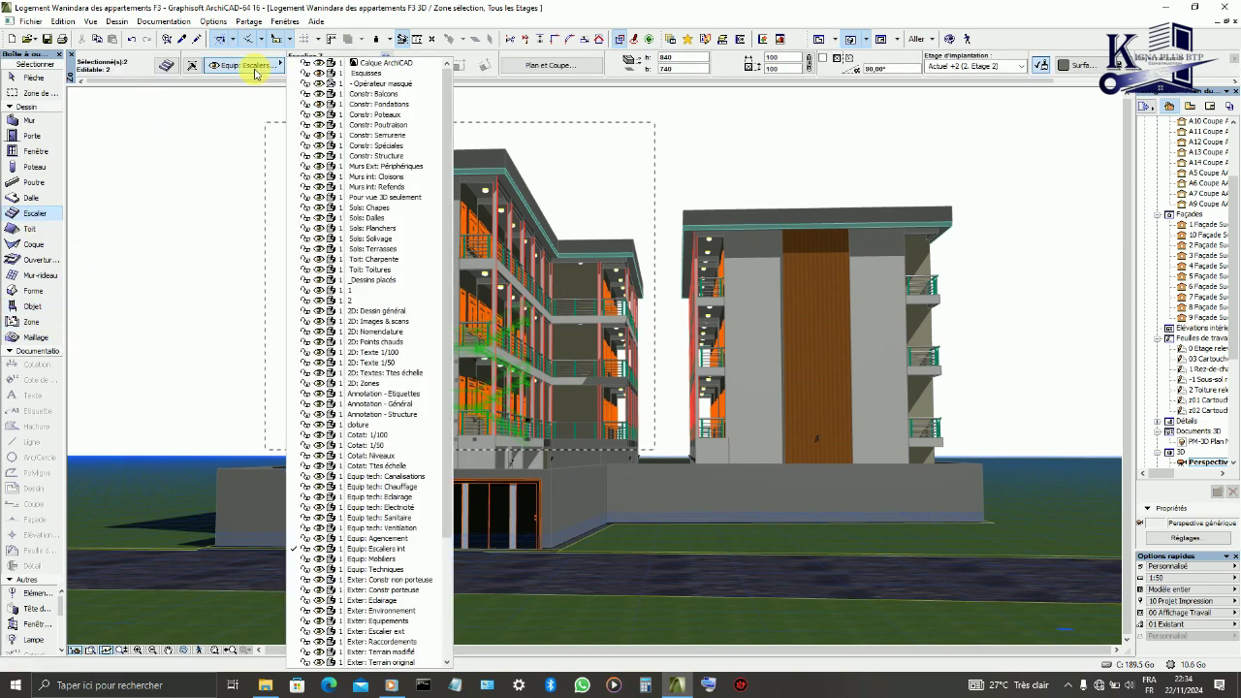
click(351, 290)
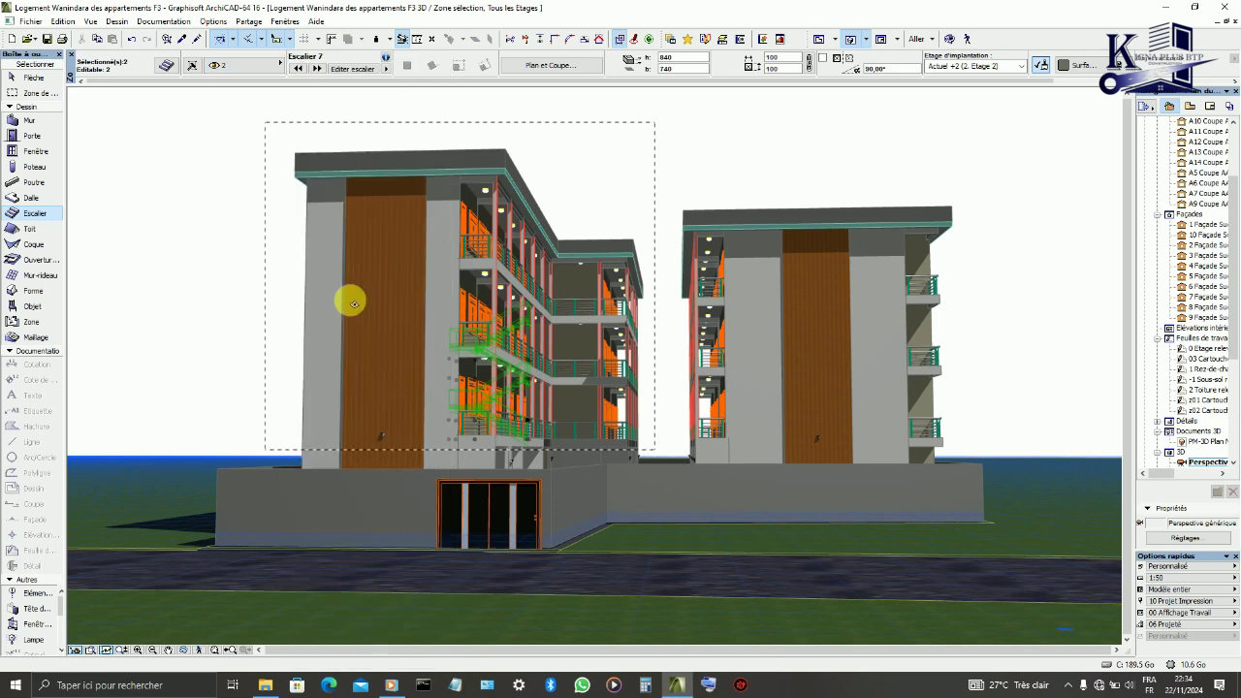
click(197, 318)
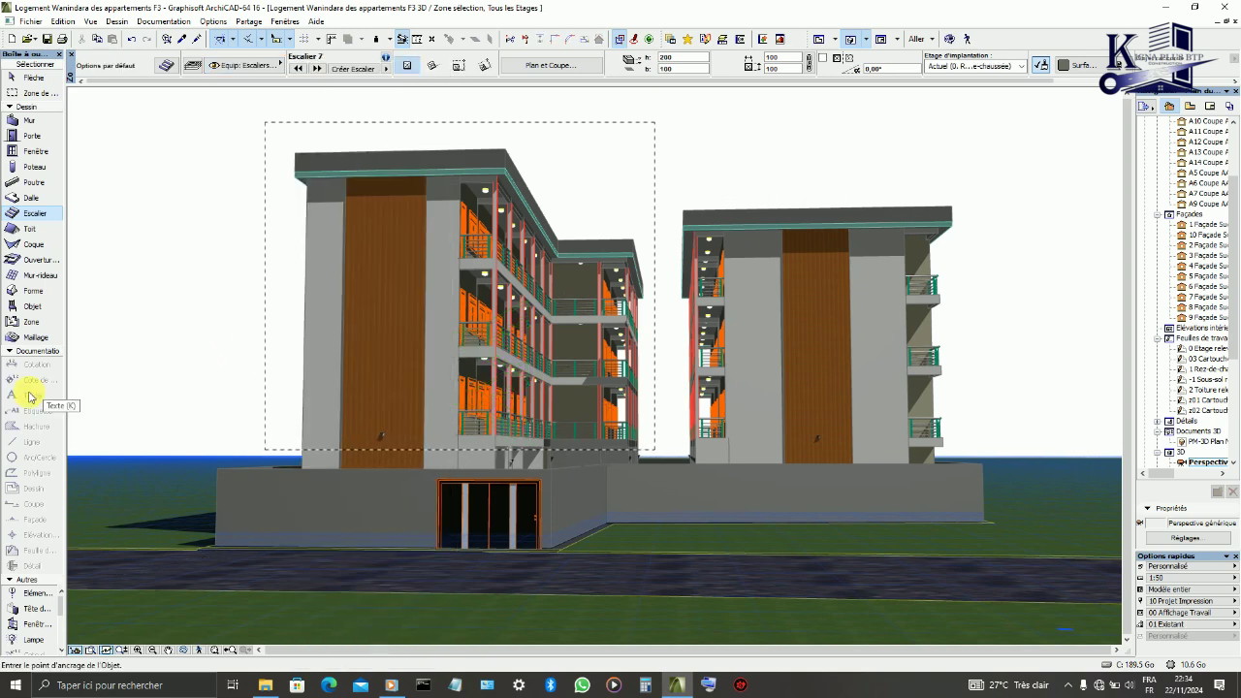
- Select all lamps inside the selection zone, assign them to layer 2, and clear the selection
click(23, 642)
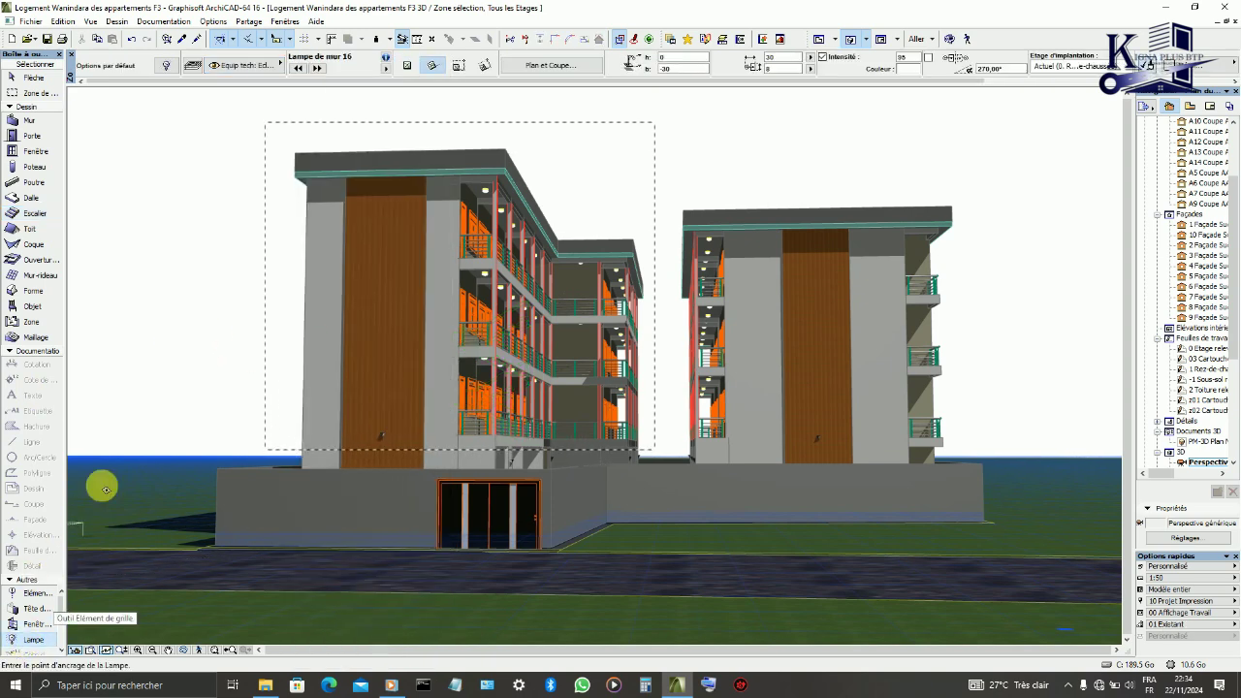
key(ctrl+a)
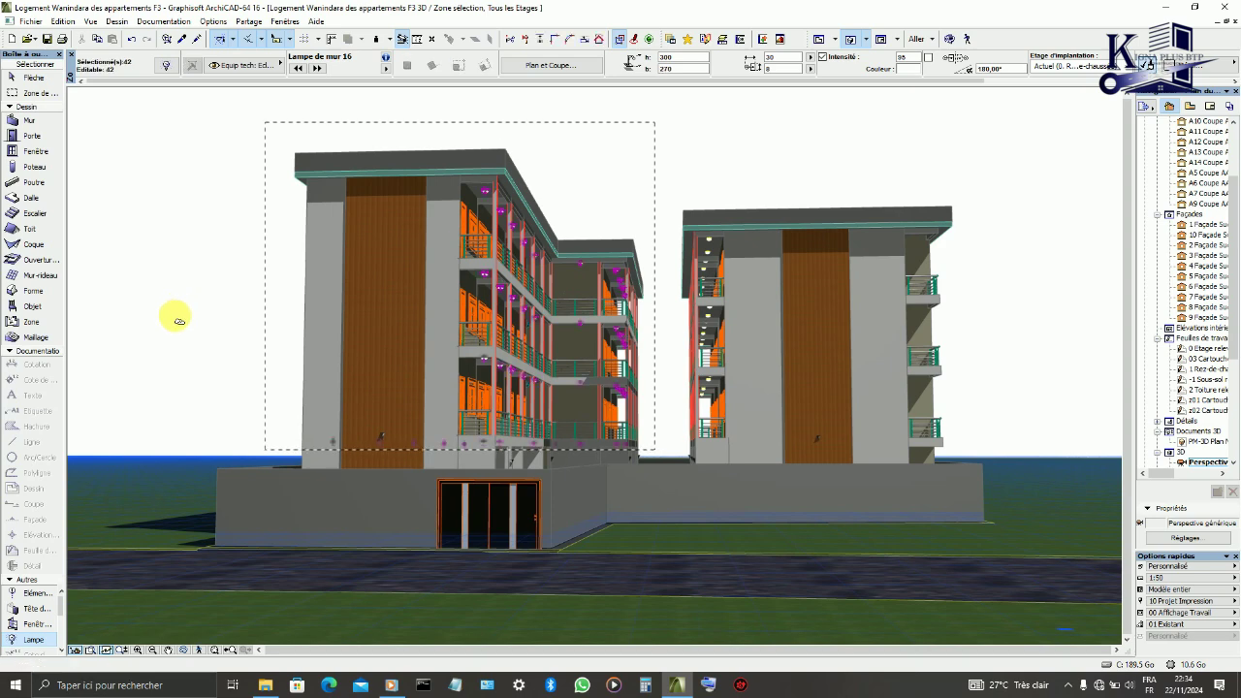
click(236, 64)
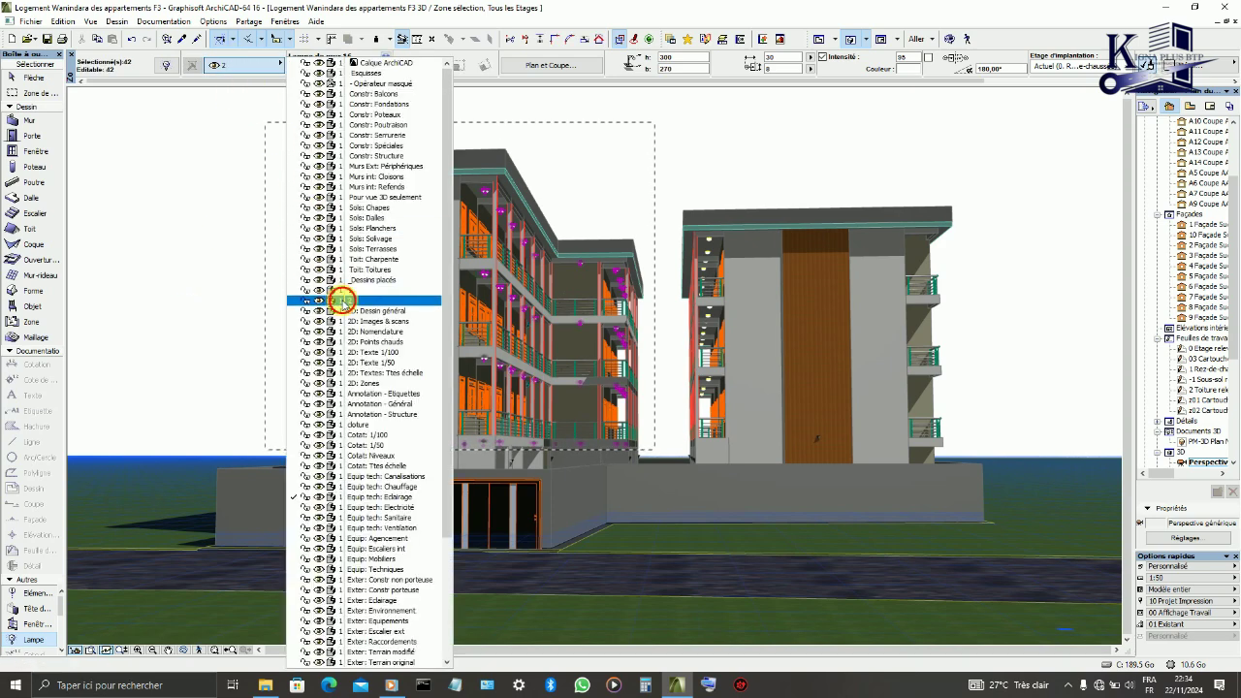
click(344, 301)
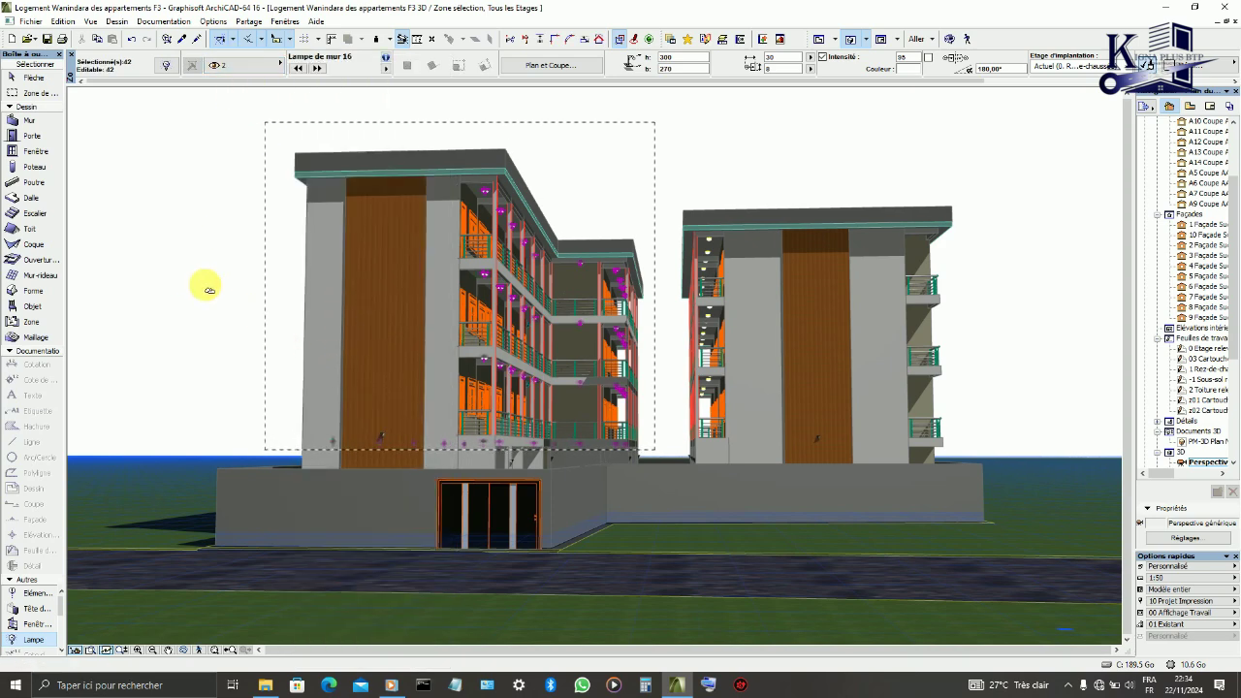
key(Escape)
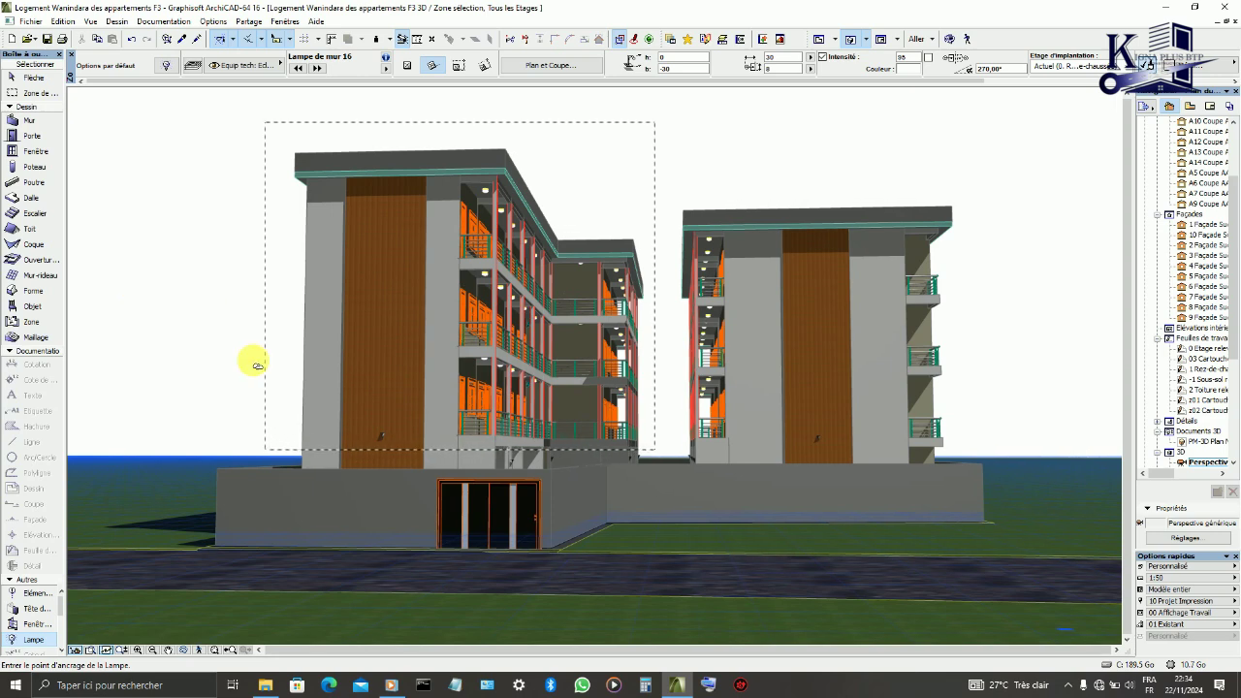
- Hide layer 2 through an element of the left building and view the area it occupied from above
shift+click(299, 182)
right_click(222, 174)
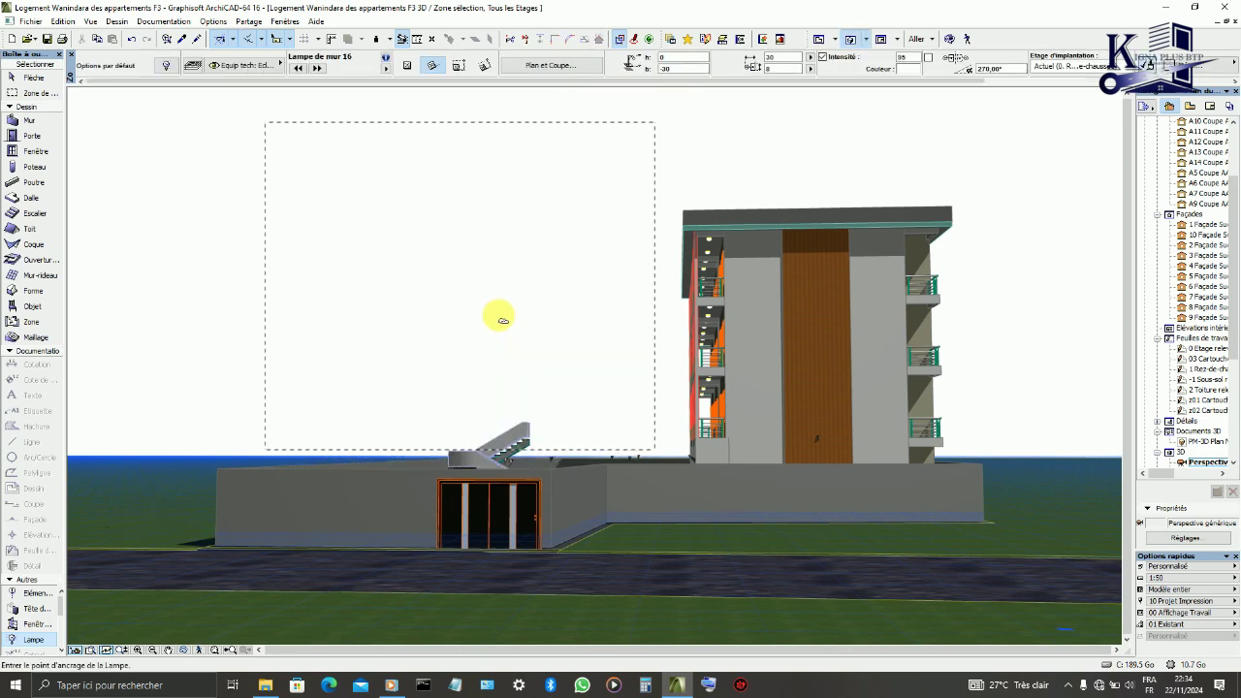
click(183, 650)
drag(397, 437, 472, 210)
scroll(475, 210, up, 3)
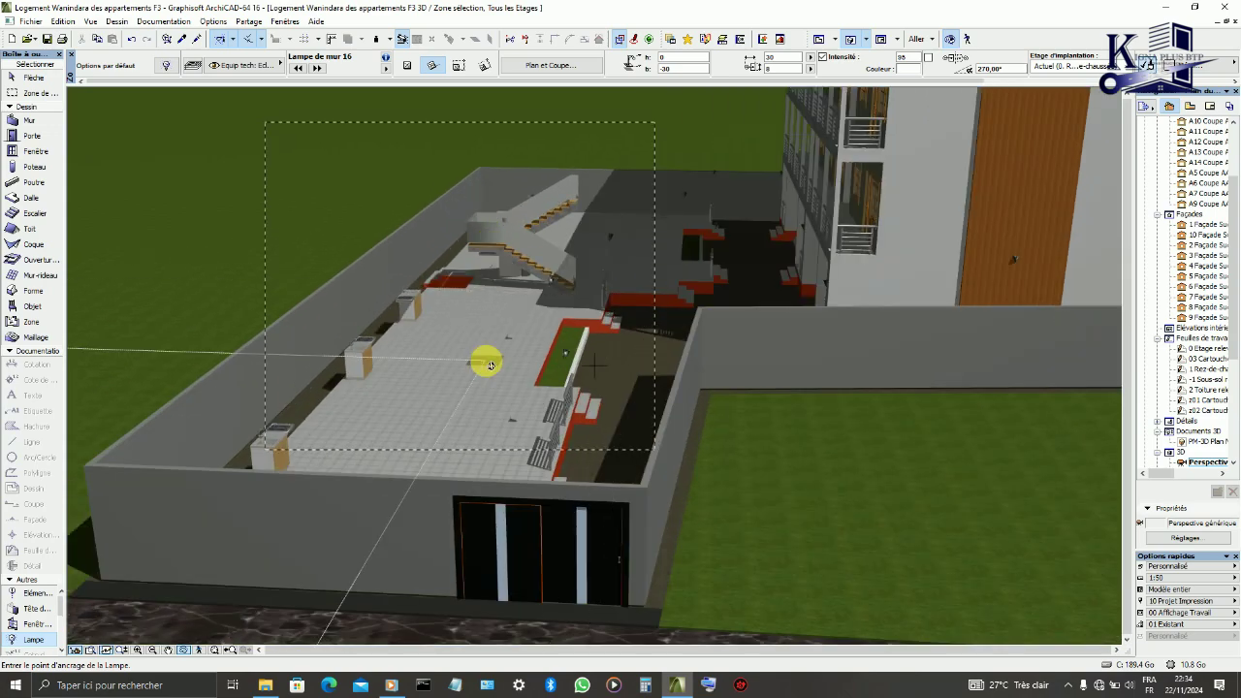
- Open the ground-floor plan and draw a polygonal selection zone around the left building's footprint, inside the boundary wall
click(821, 40)
scroll(436, 358, down, 1)
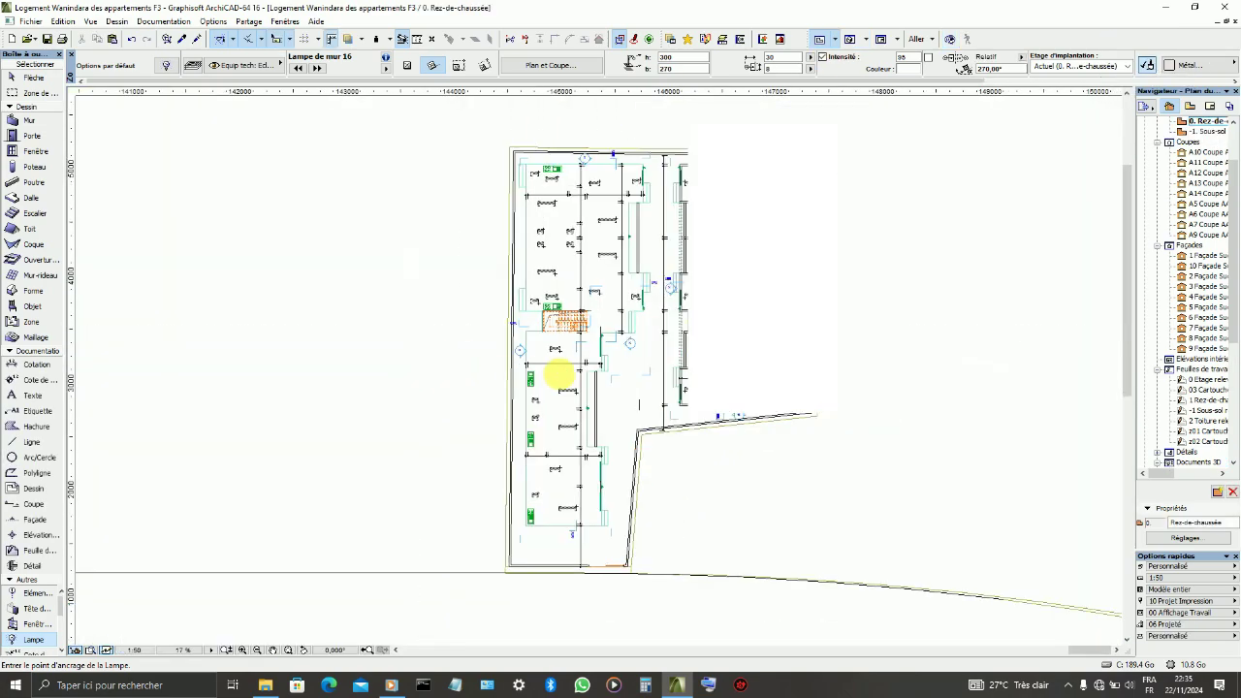
scroll(659, 381, up, 1)
click(38, 92)
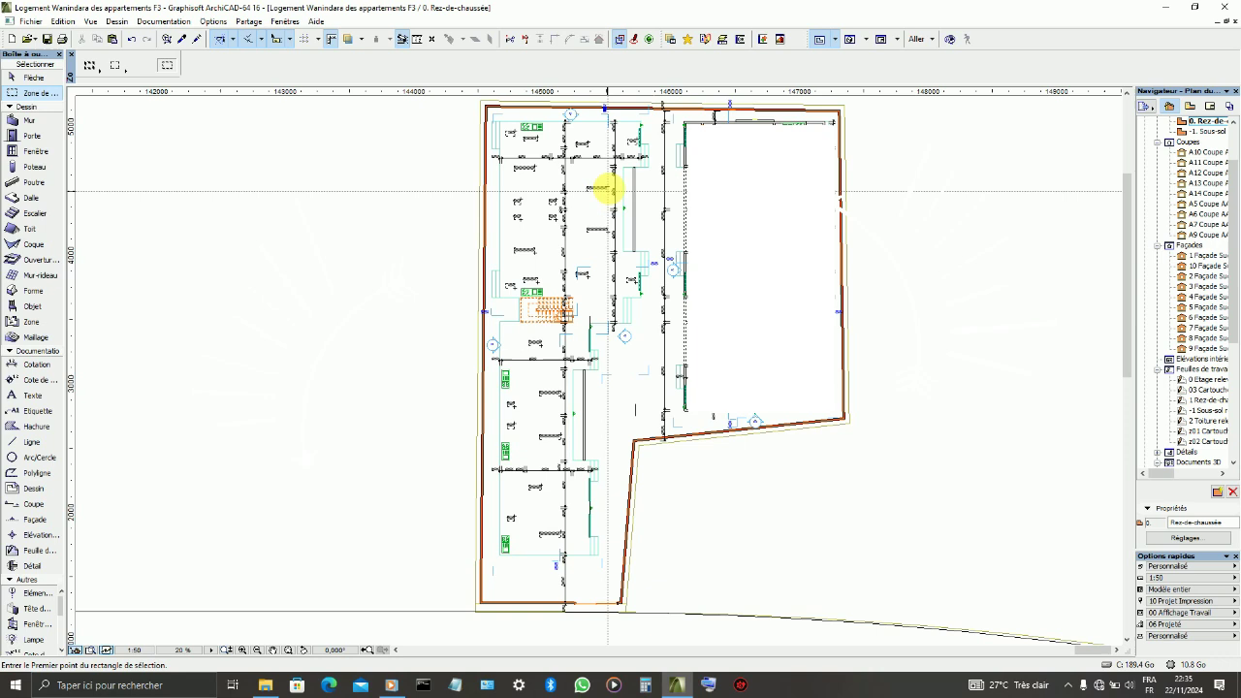
click(651, 118)
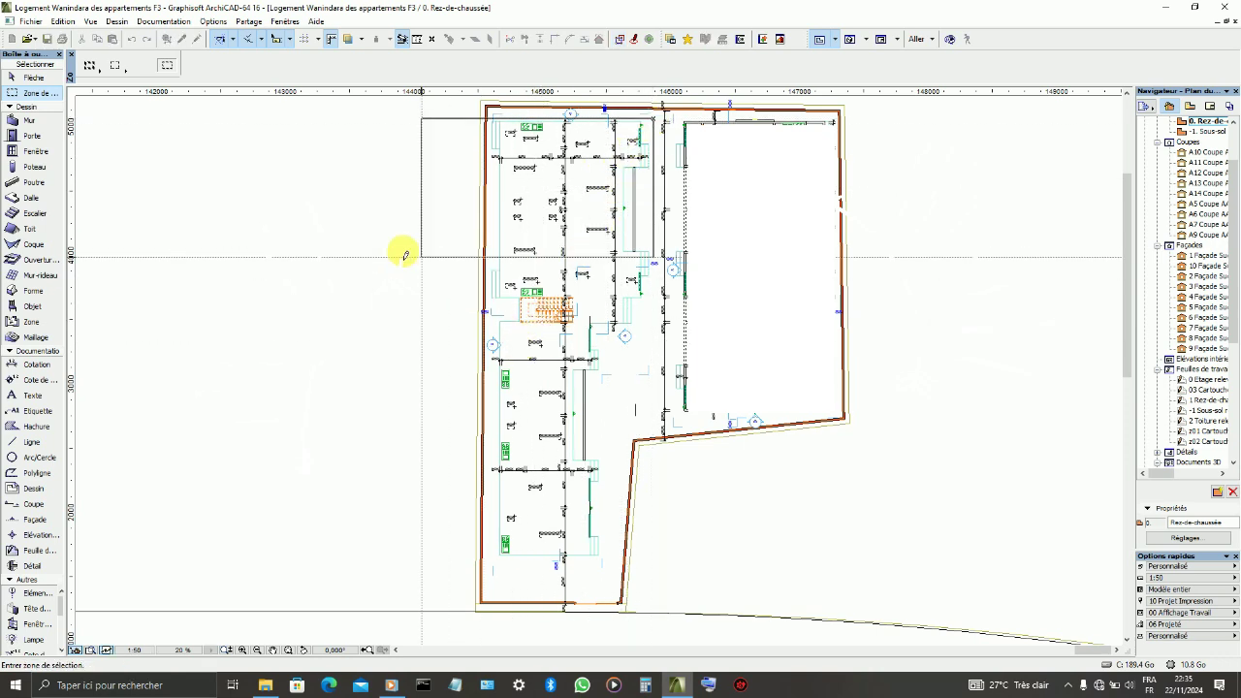
click(114, 54)
click(493, 115)
click(495, 566)
click(594, 574)
click(611, 543)
click(614, 392)
click(653, 321)
click(660, 236)
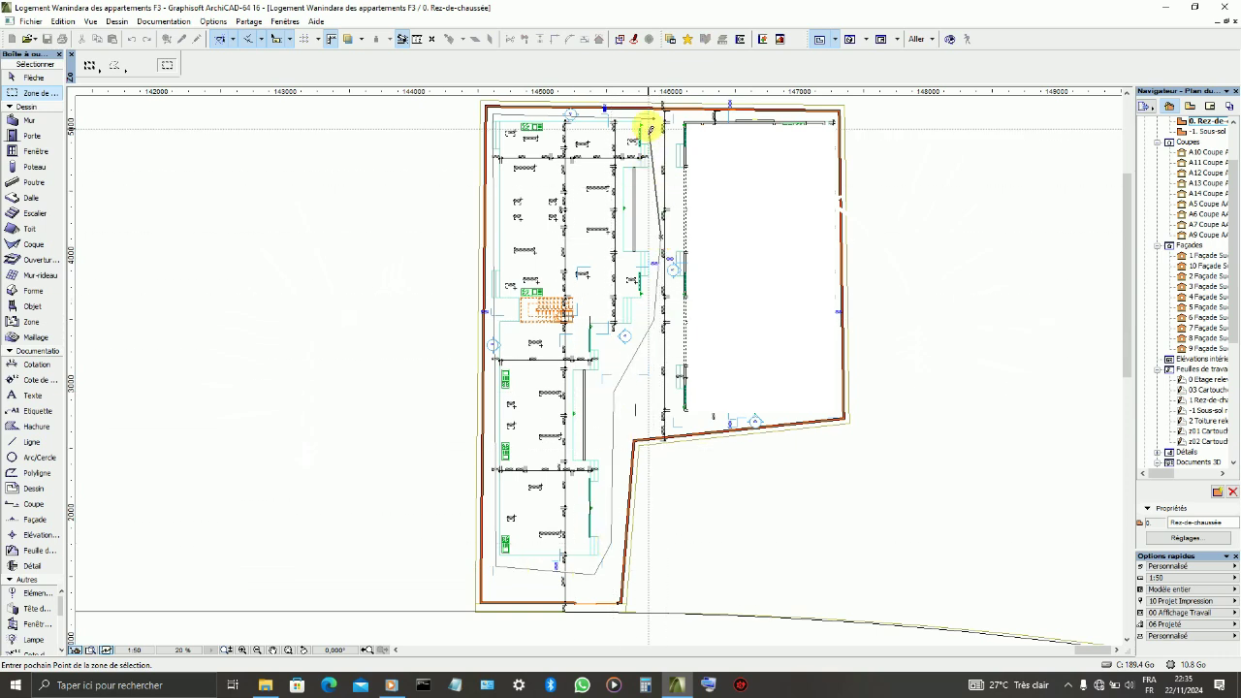
click(653, 118)
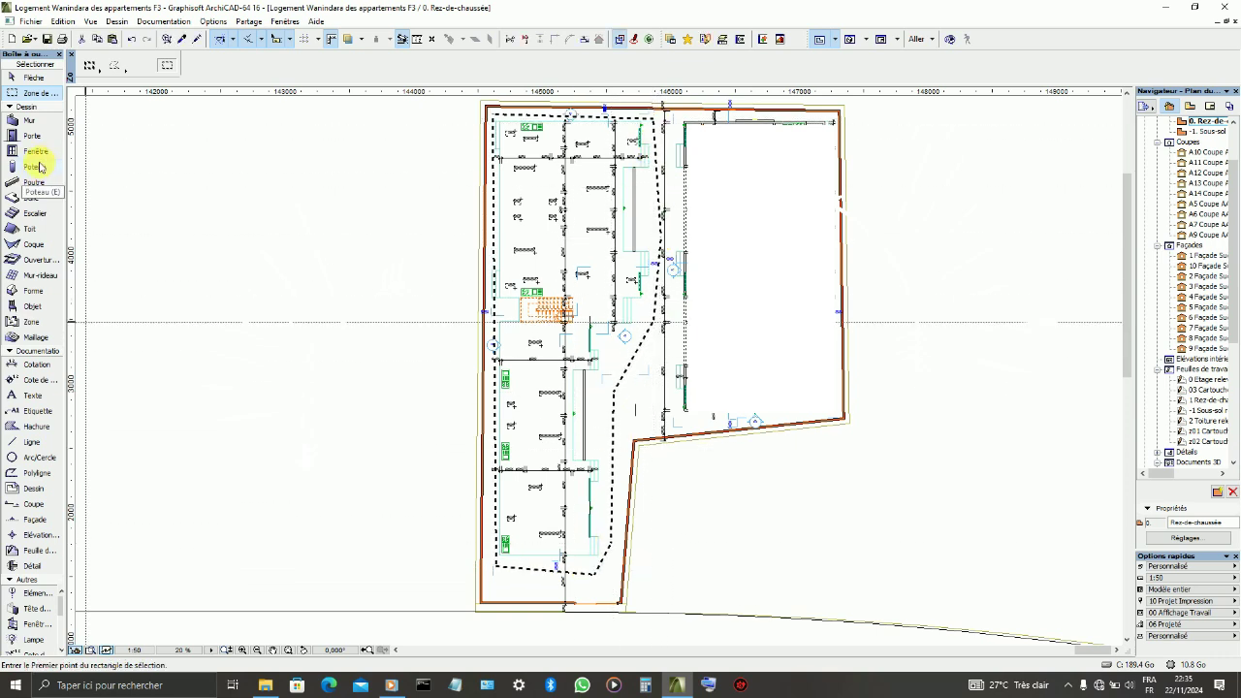
- Select all ground-floor slabs inside the polygonal selection zone and move them to layer 2
click(39, 197)
key(ctrl+a)
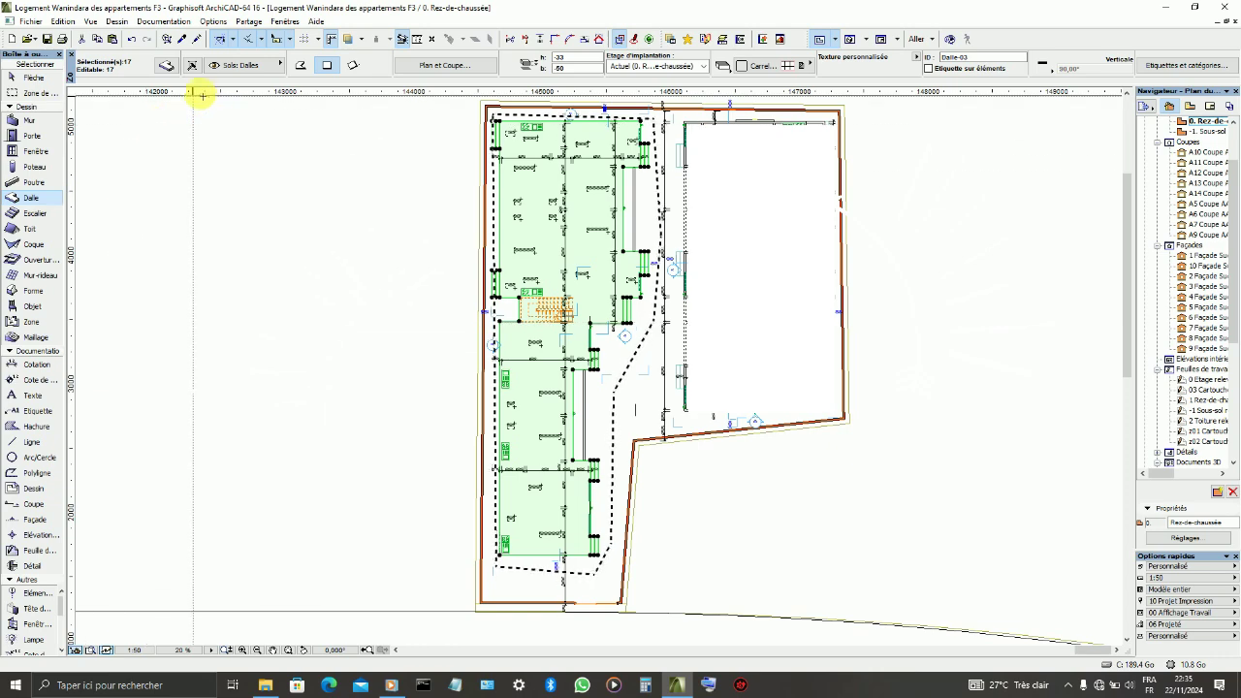
click(242, 65)
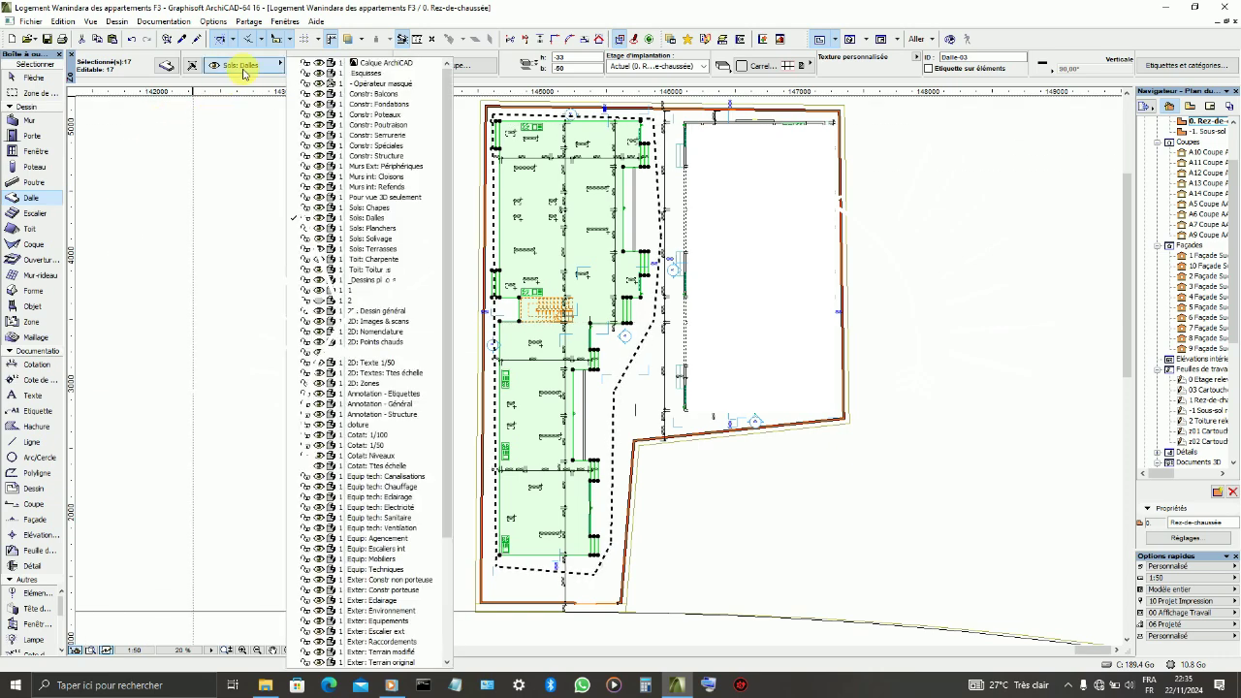
click(392, 303)
- Select the staircase inside the polygonal selection zone and put it on layer 2
click(43, 219)
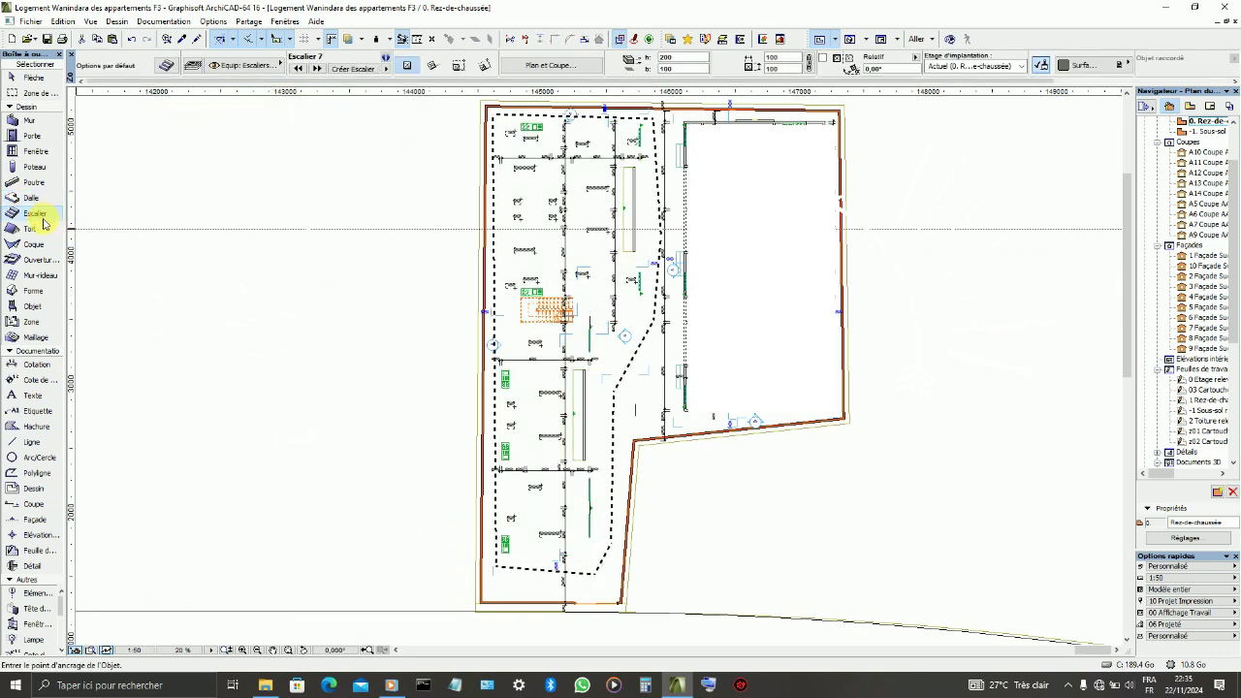
key(ctrl+a)
click(279, 65)
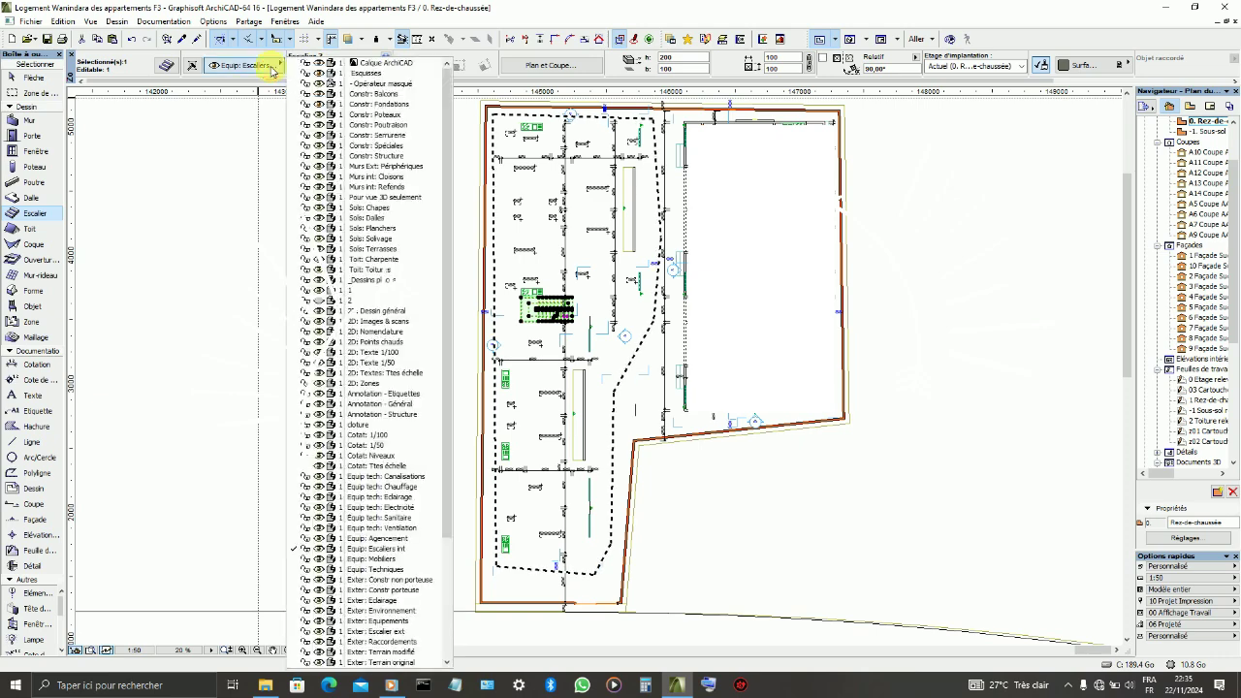
click(378, 302)
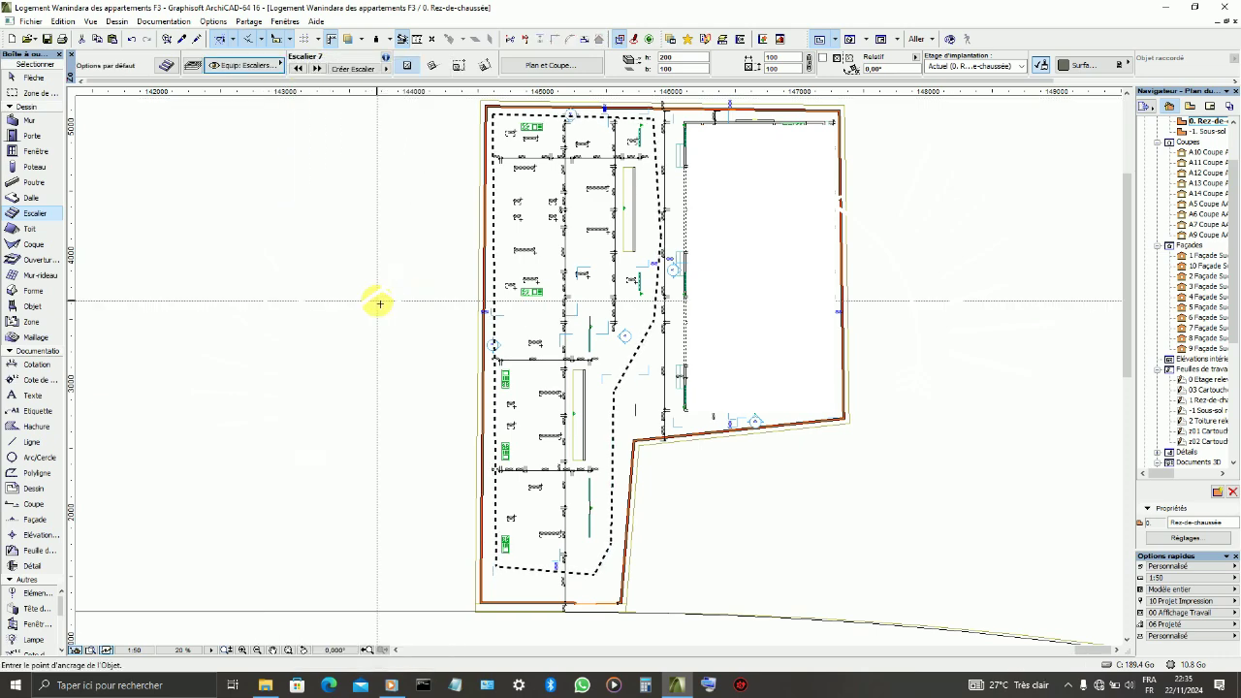
- Select all objects inside the polygonal selection zone and transfer them to layer 2
click(36, 305)
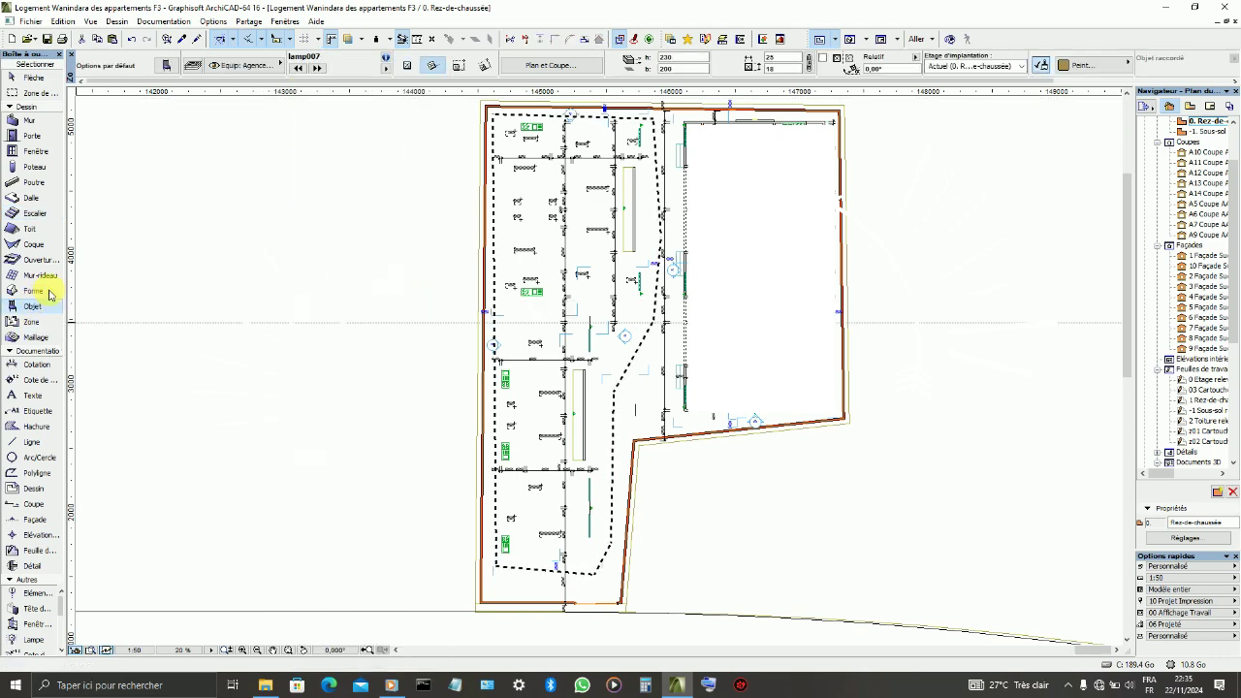
key(ctrl+a)
click(233, 64)
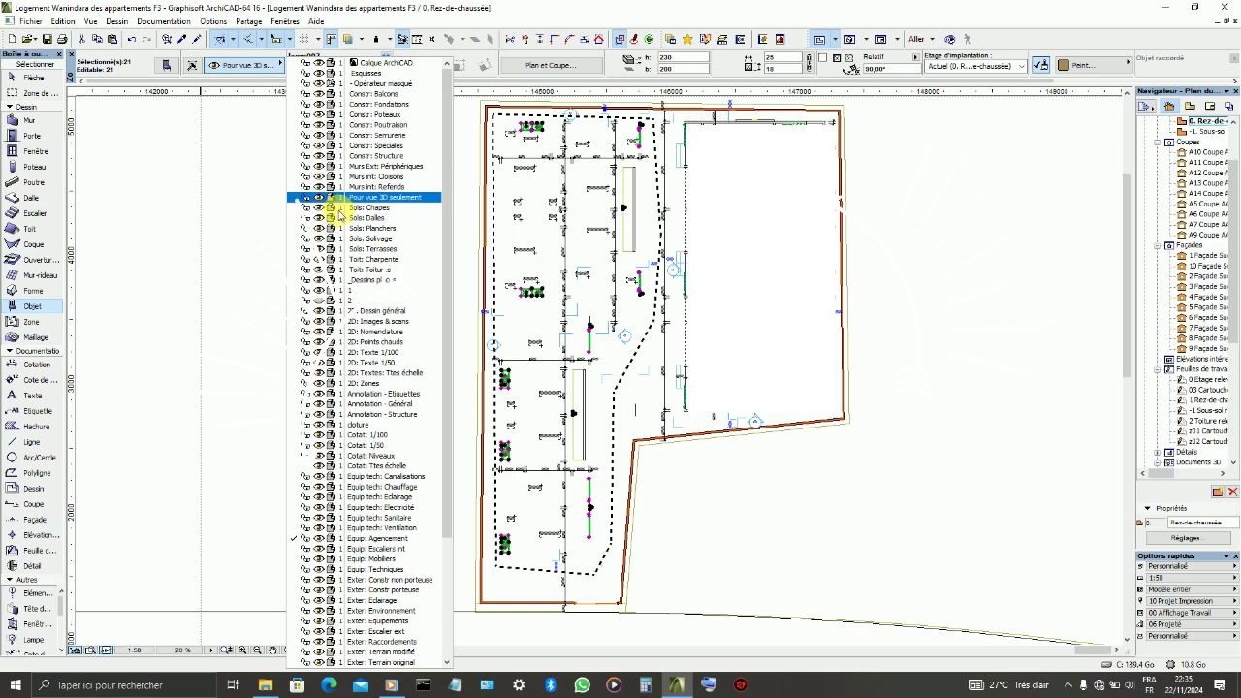
click(361, 299)
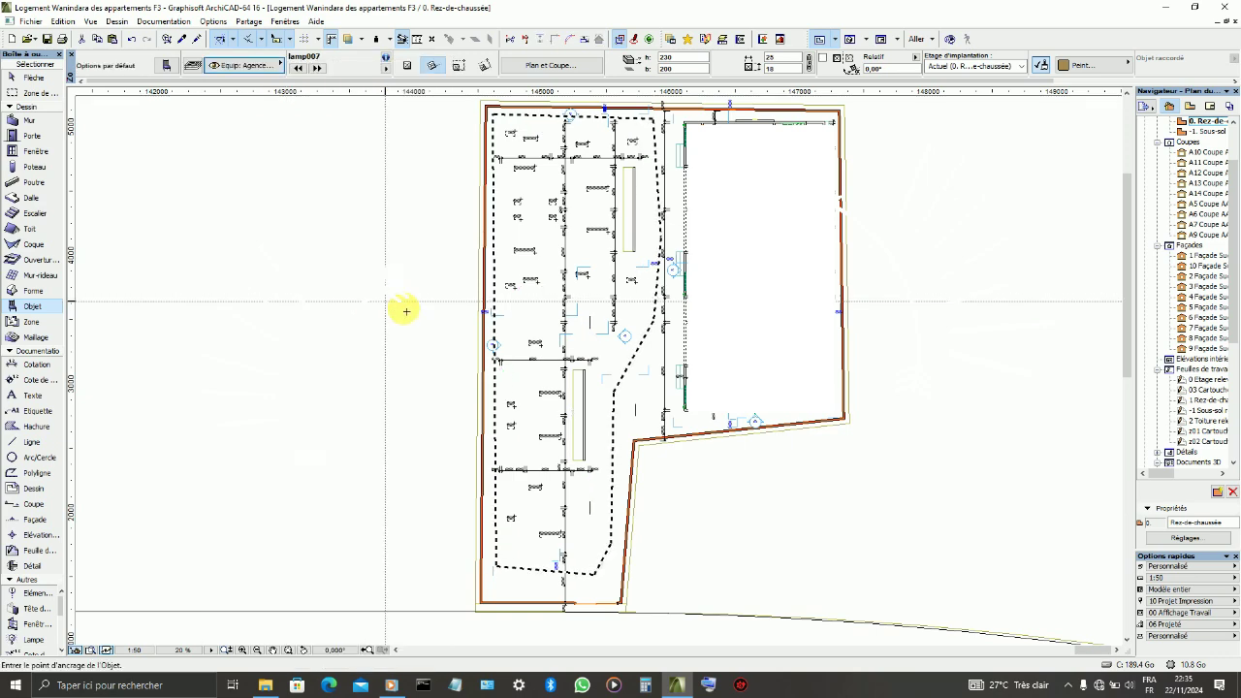
- Return to the 3D view and examine the cleared left side of the courtyard and the right building from several angles
click(852, 45)
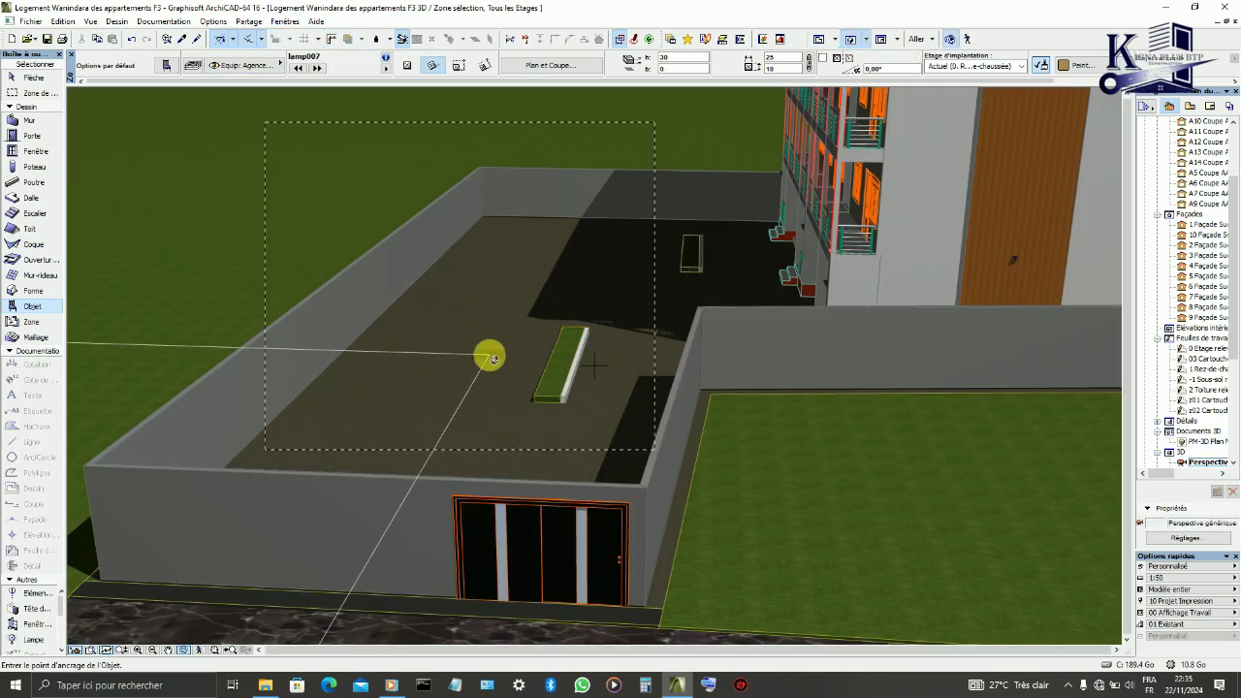
scroll(615, 327, up, 4)
scroll(614, 334, up, 2)
shift+middle_drag(554, 438, 801, 379)
scroll(801, 380, down, 2)
scroll(485, 152, up, 1)
shift+middle_drag(479, 238, 556, 408)
scroll(556, 408, down, 2)
scroll(522, 304, up, 2)
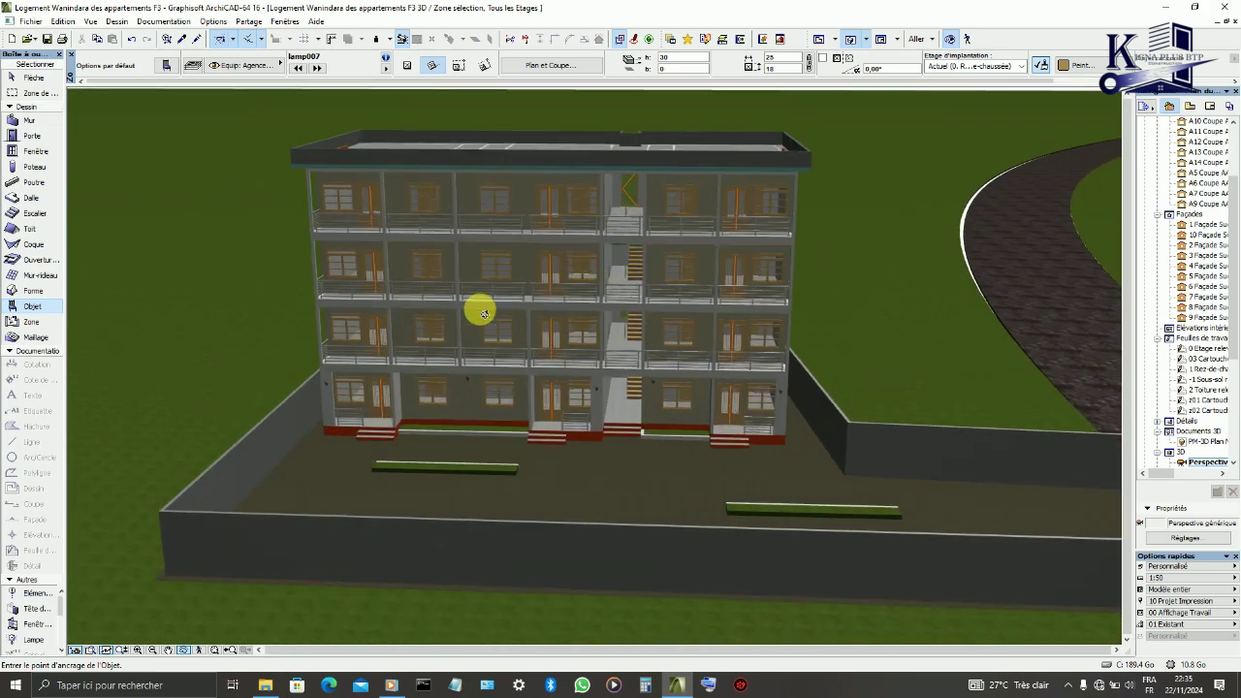
shift+middle_drag(536, 345, 756, 391)
- Check the whole site in the ground-floor plan and again in the 3D view
click(821, 41)
scroll(443, 394, down, 4)
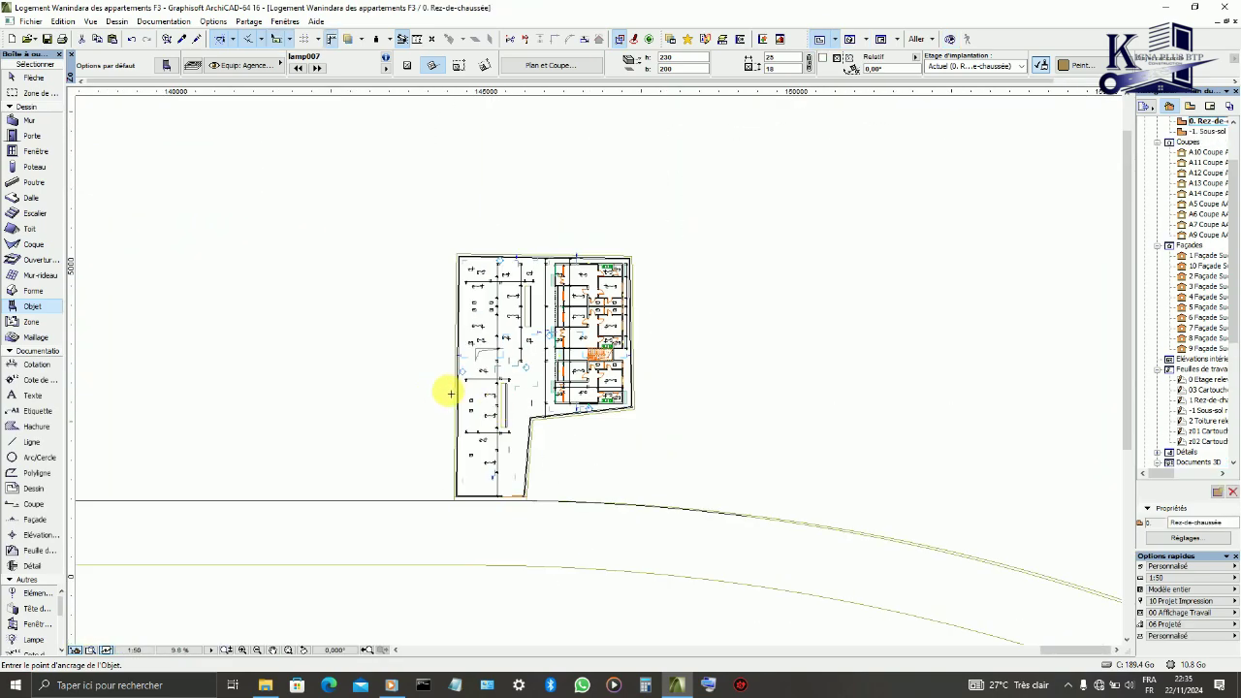
click(850, 39)
shift+middle_drag(723, 258, 709, 410)
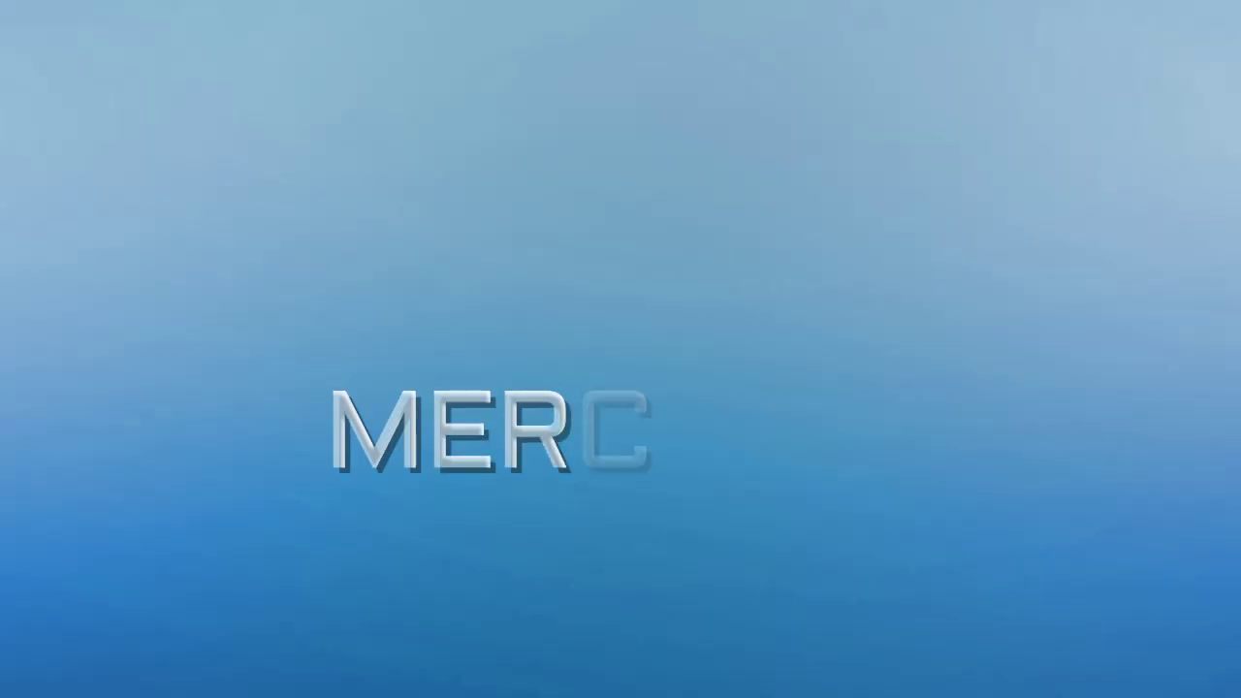